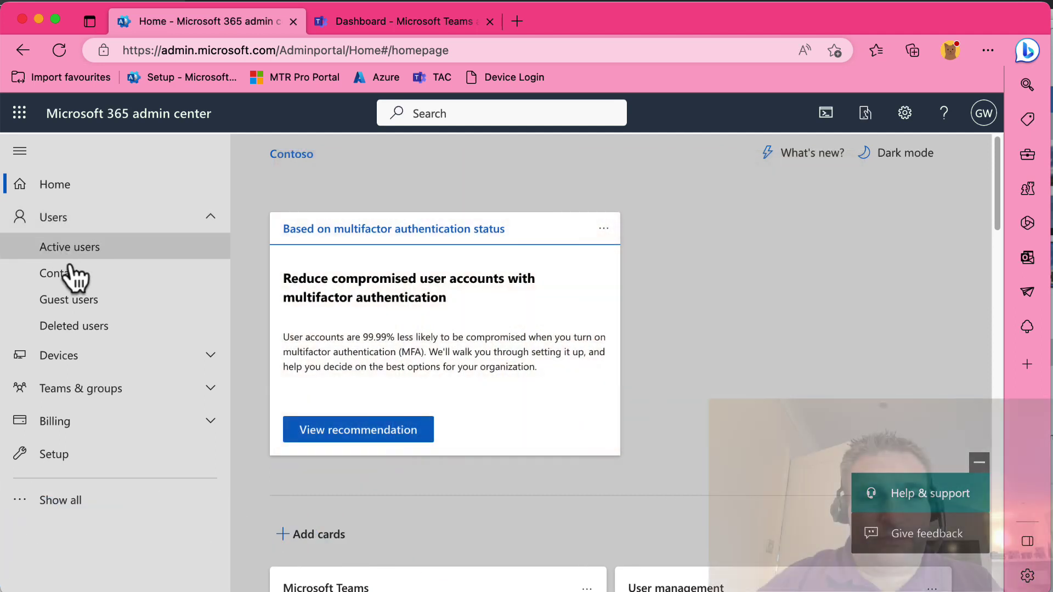
Review available licence counts on the Licenses page, then go to Active users.
left_click(137, 422)
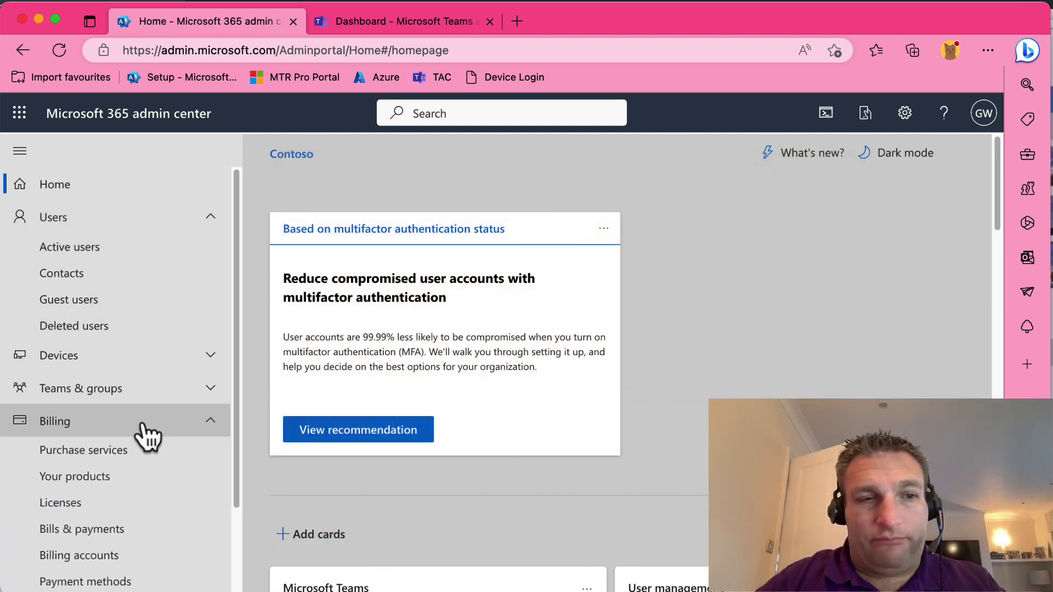
left_click(96, 502)
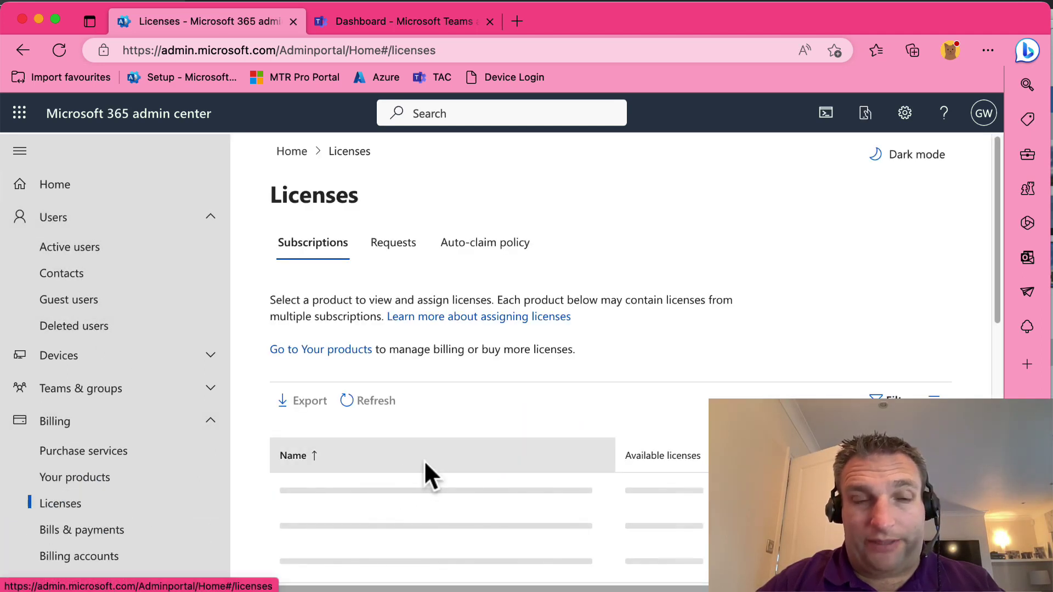
scroll(433, 455, "down", 3)
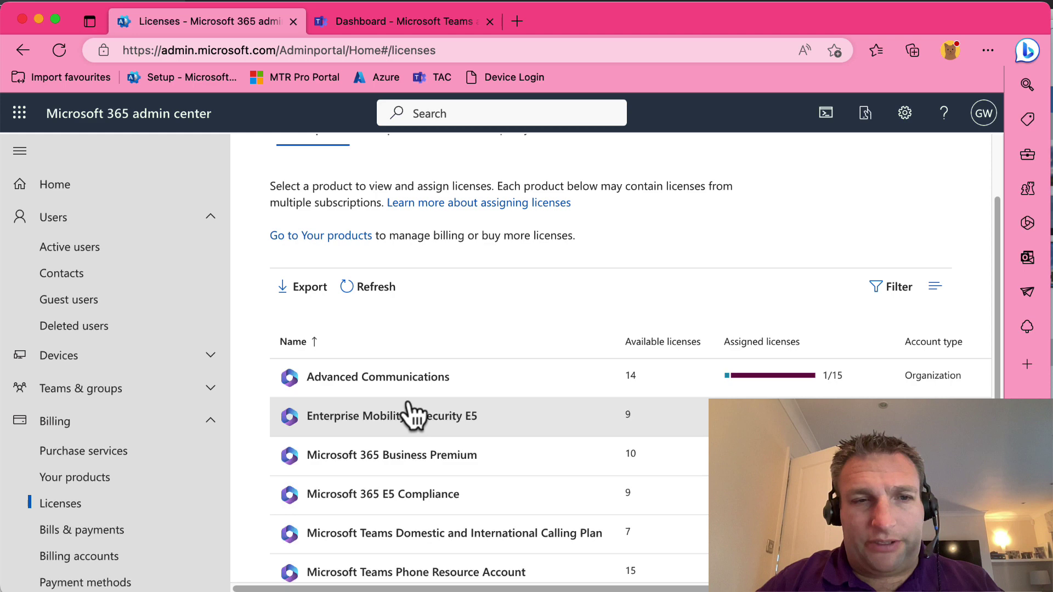
scroll(461, 425, "down", 1)
scroll(461, 426, "down", 2)
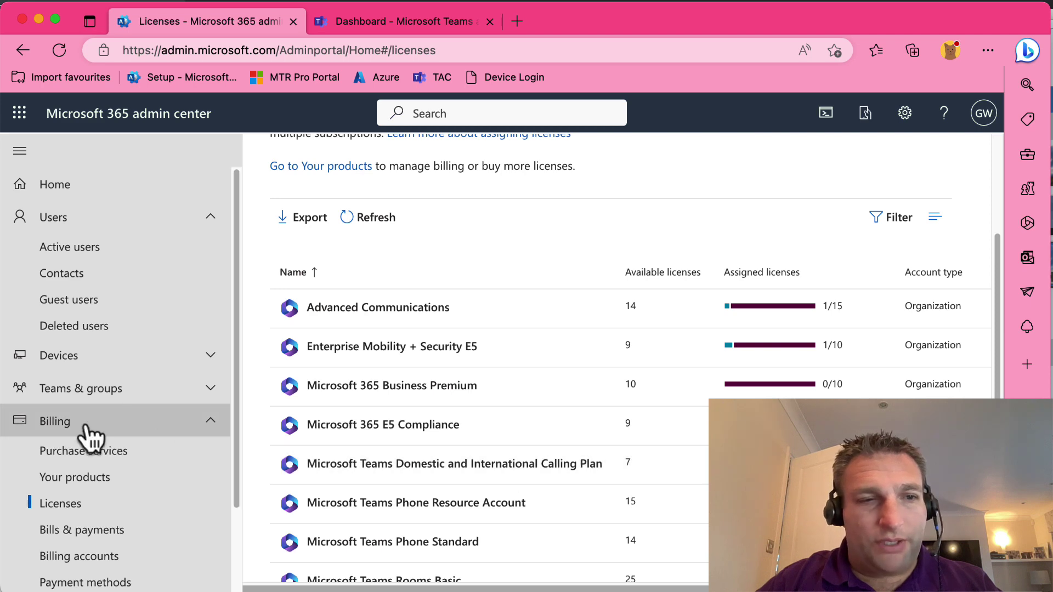
left_click(90, 256)
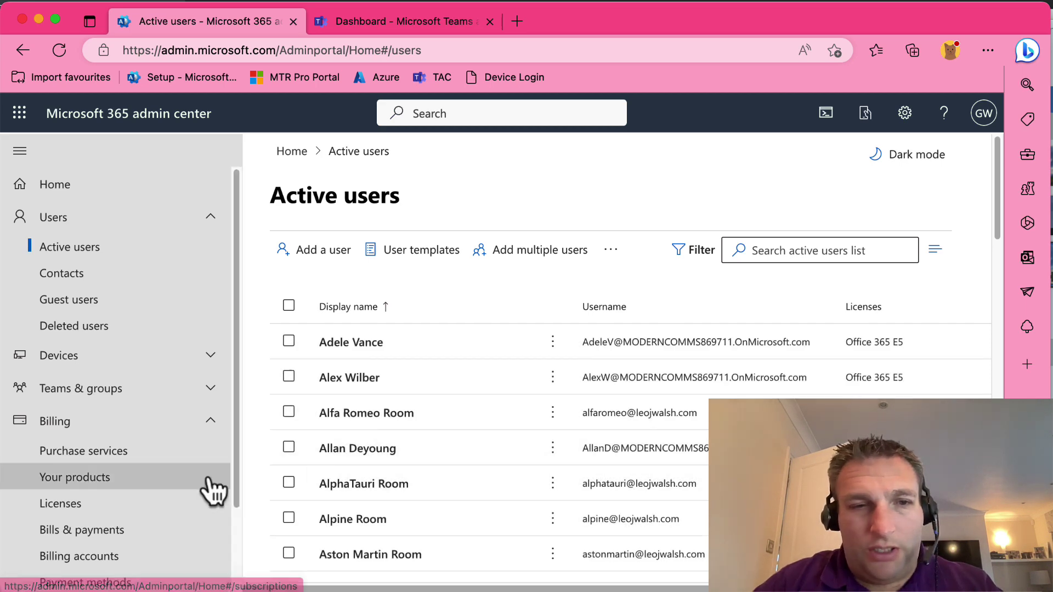
Tick Microsoft Teams Domestic and International Calling Plan for Alpine Room and save the licence.
left_click(353, 525)
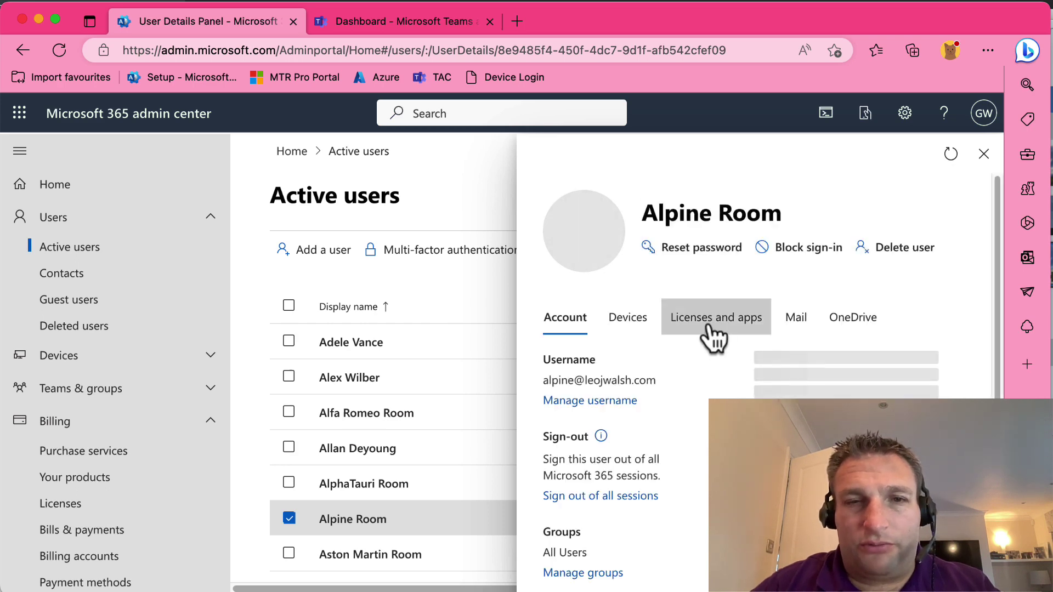
left_click(713, 332)
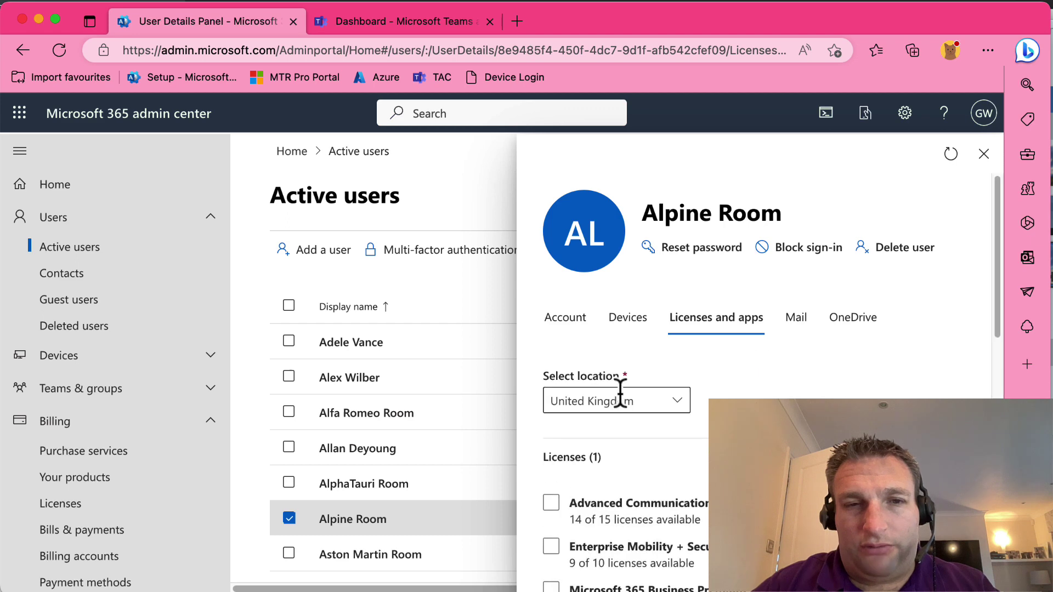
scroll(683, 419, "down", 6)
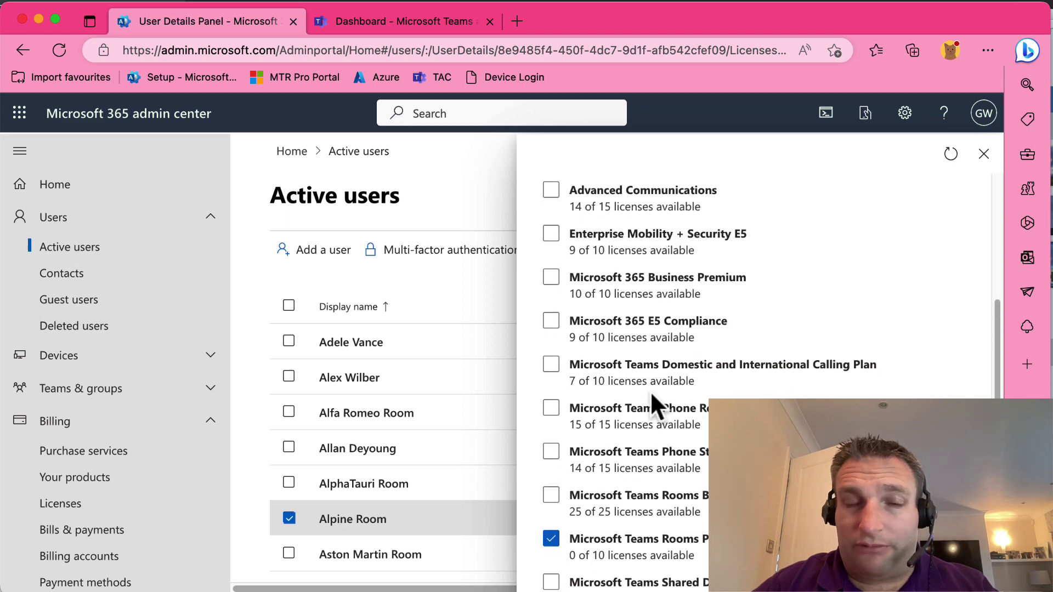
left_click(596, 377)
scroll(659, 400, "down", 8)
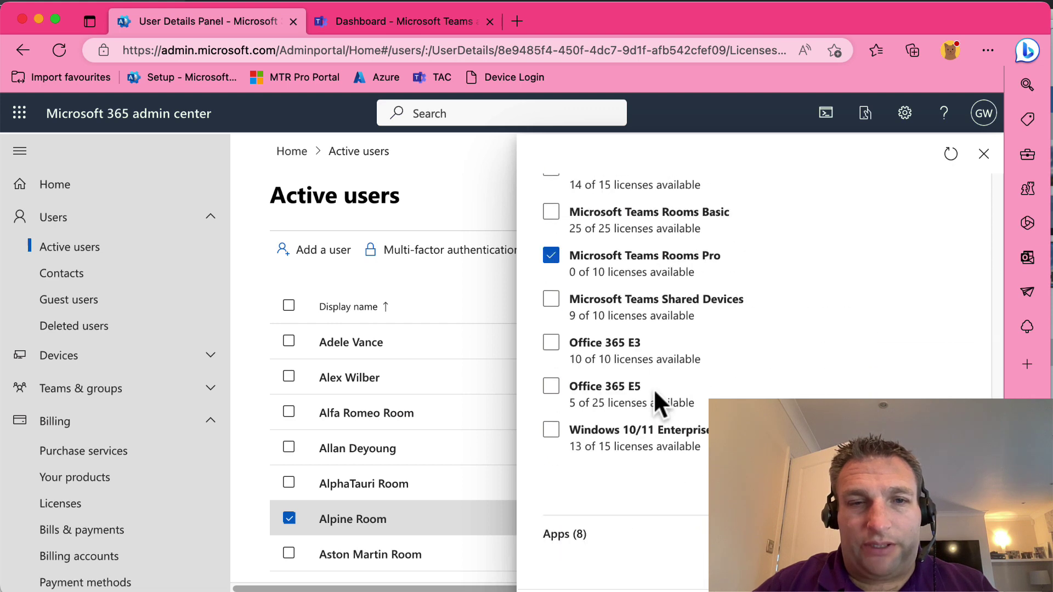
left_click(616, 576)
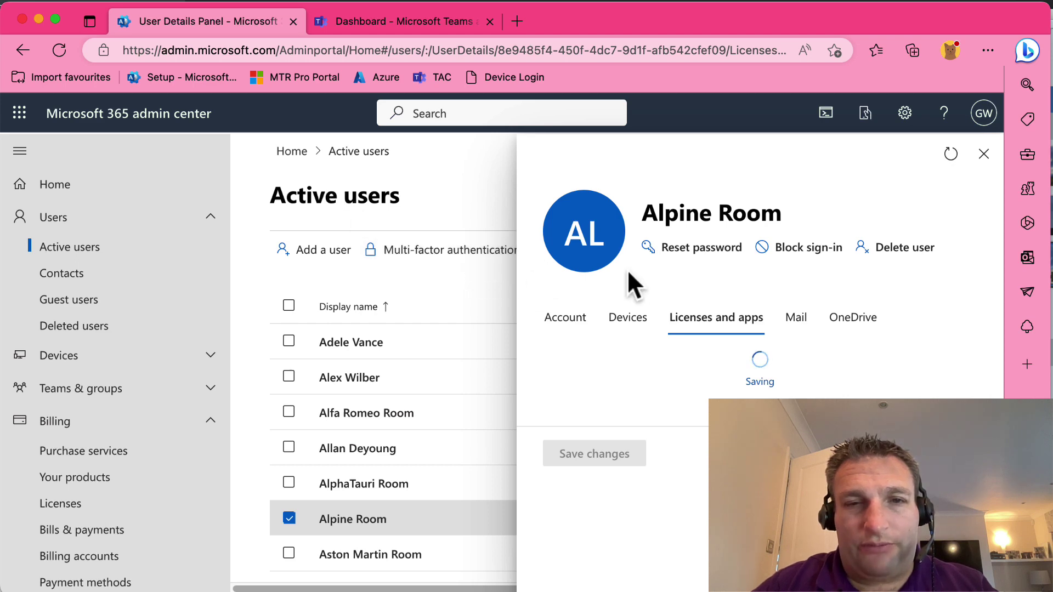
left_click(984, 155)
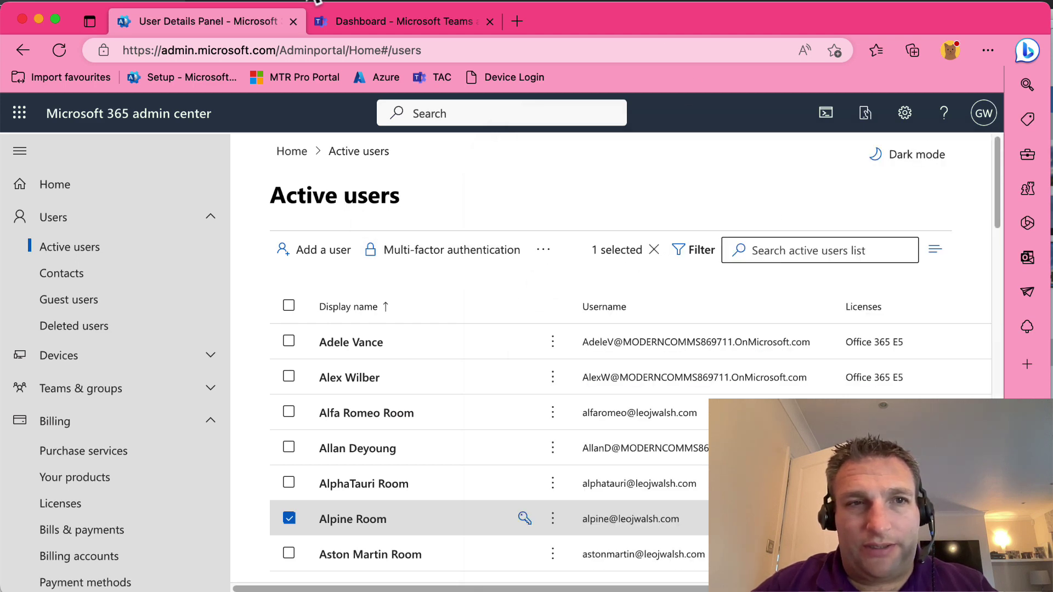
Go to Voice > Phone numbers in Teams admin center and start a new number order.
left_click(383, 23)
left_click(21, 151)
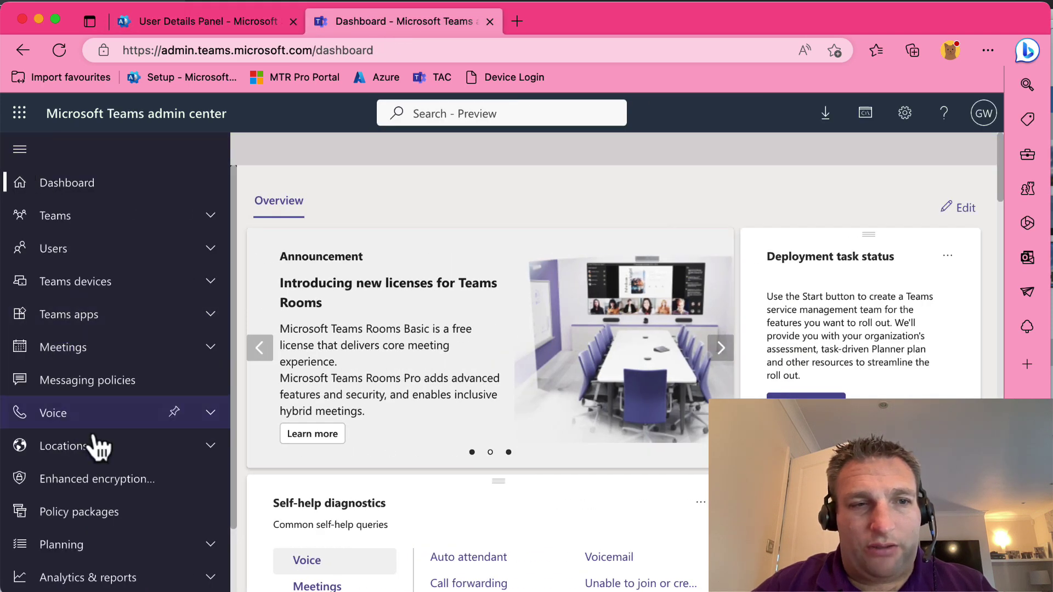
left_click(215, 420)
left_click(132, 451)
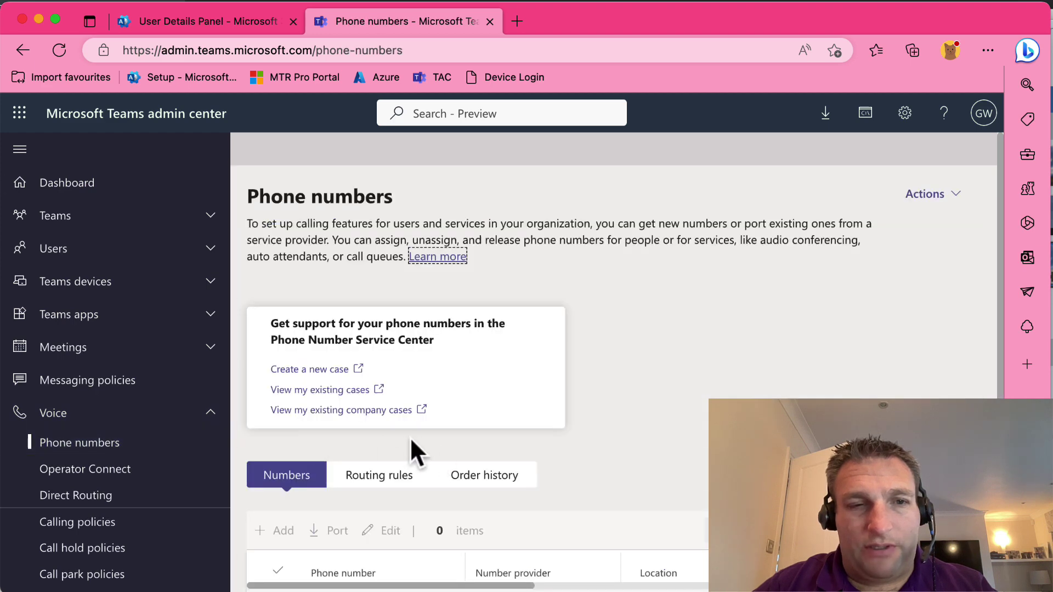
scroll(538, 427, "down", 3)
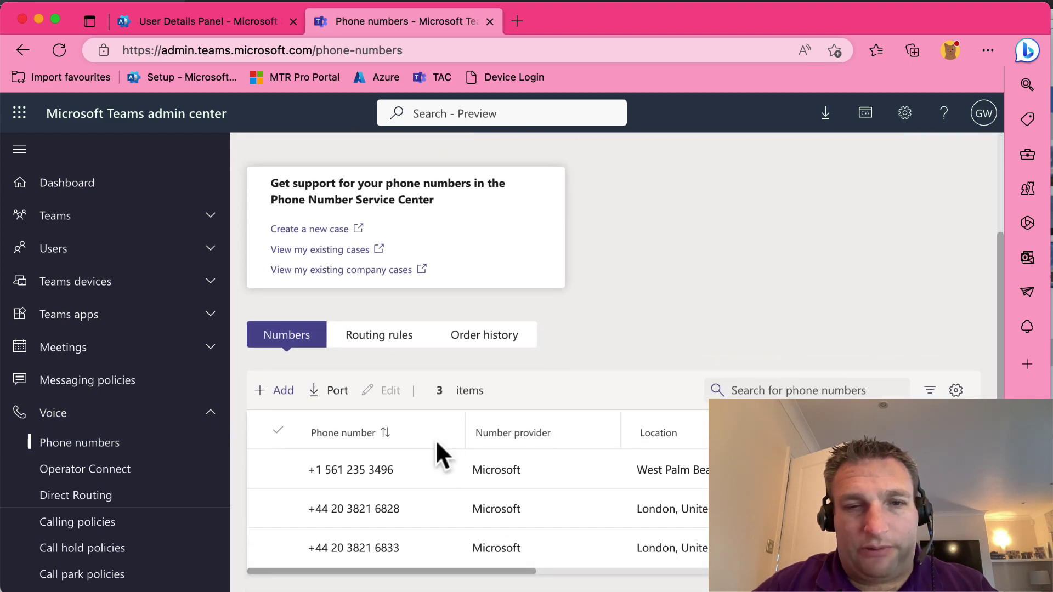
scroll(437, 455, "up", 3)
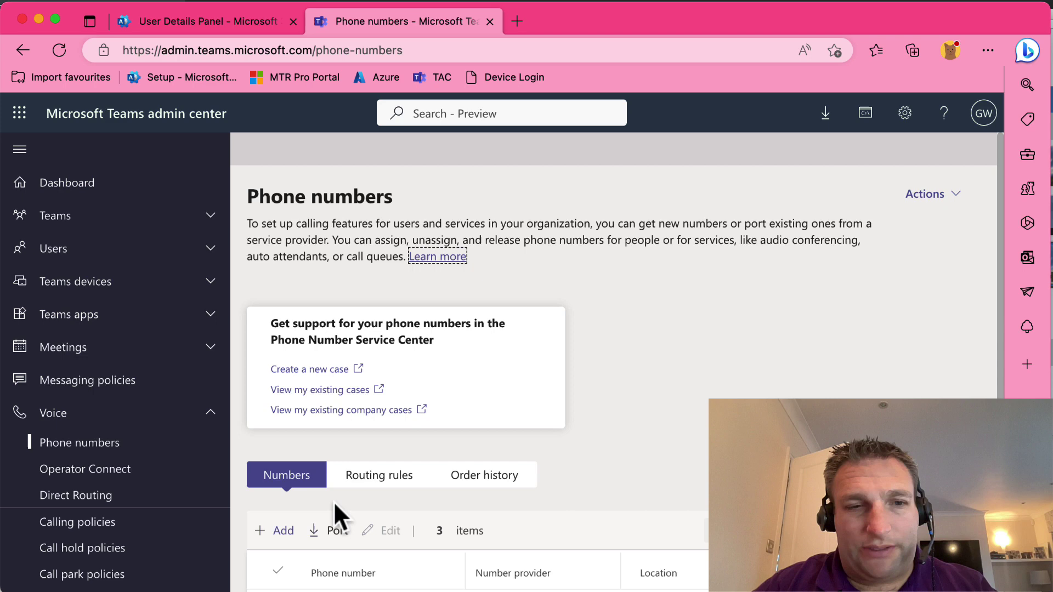
left_click(283, 530)
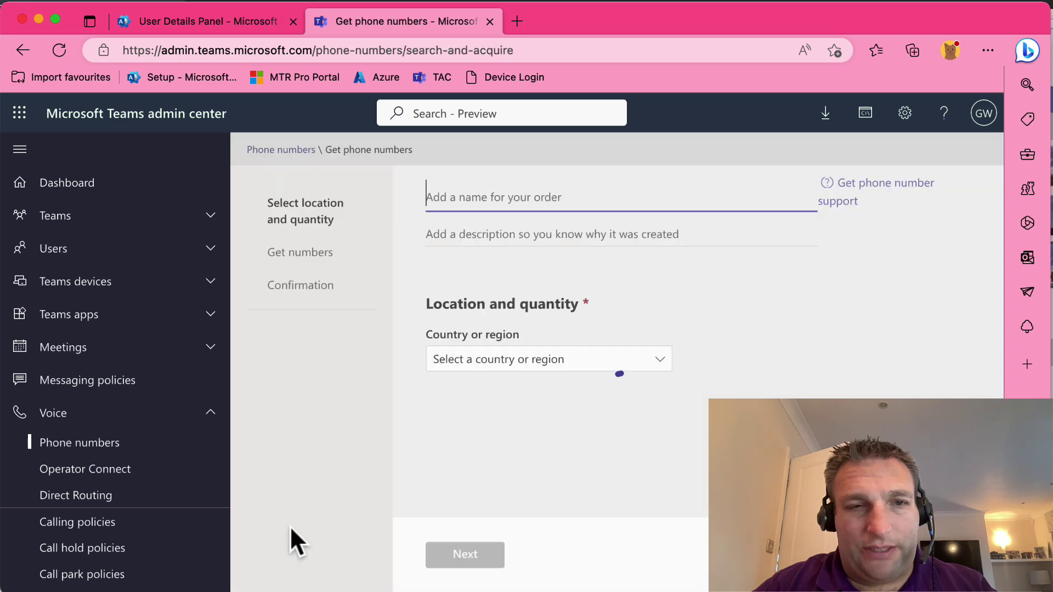
Name the order 'Alpine Room' with description 'A' and set the country to United Kingdom.
left_click(455, 197)
type("Al")
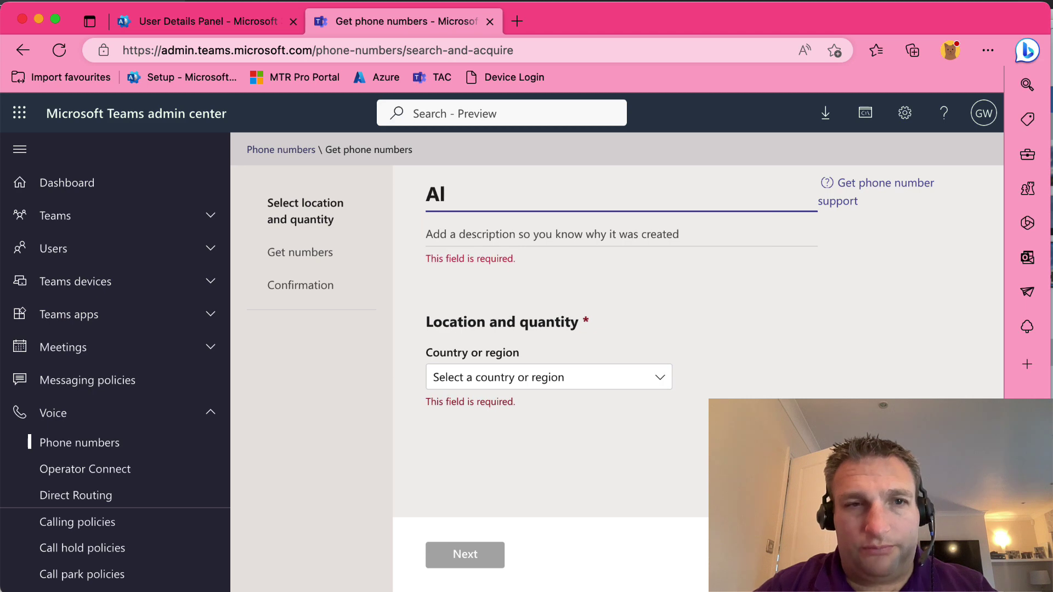
type("pine Room")
key("Tab")
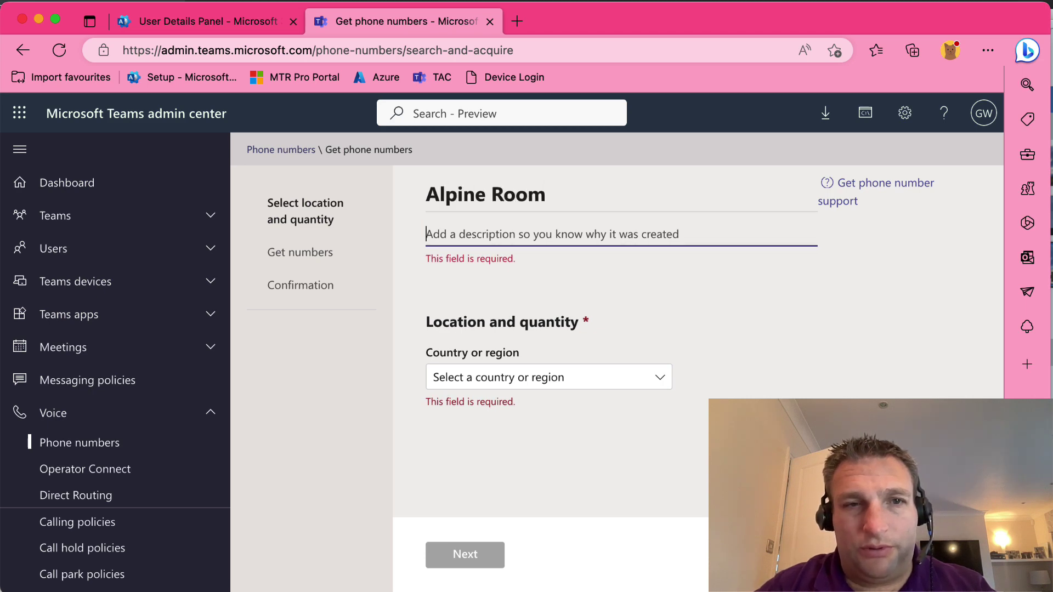
type("Alpine Room")
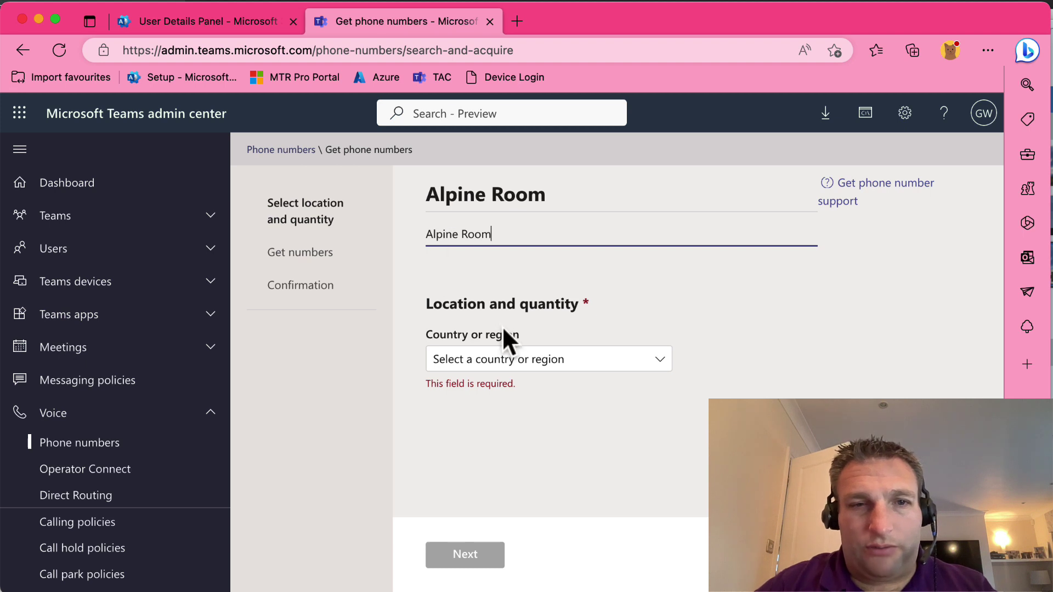
left_click(522, 360)
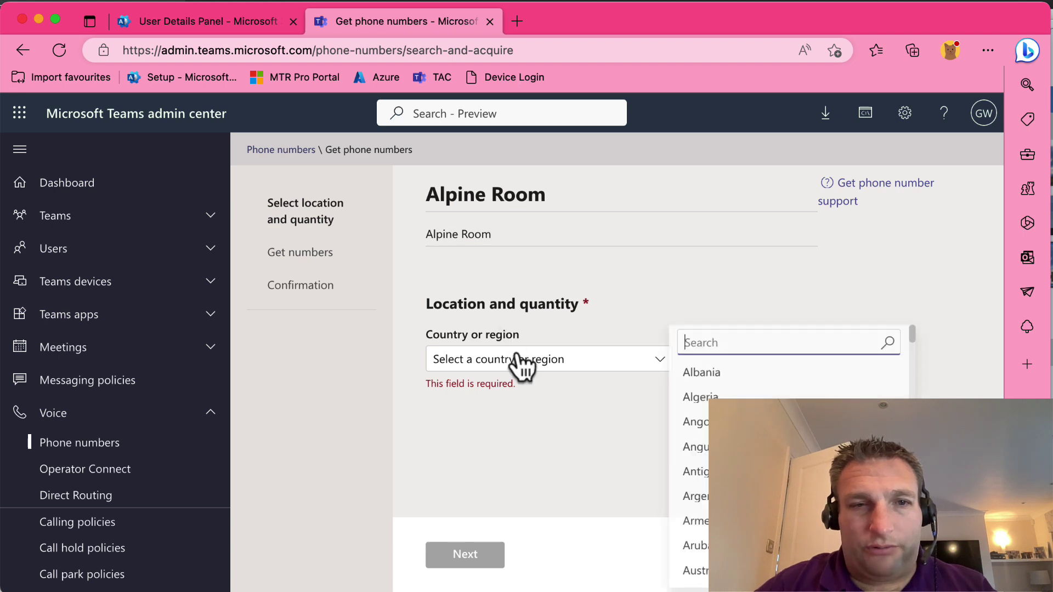
type("uni")
key("Down")
key("Down")
key("Down")
key("Down")
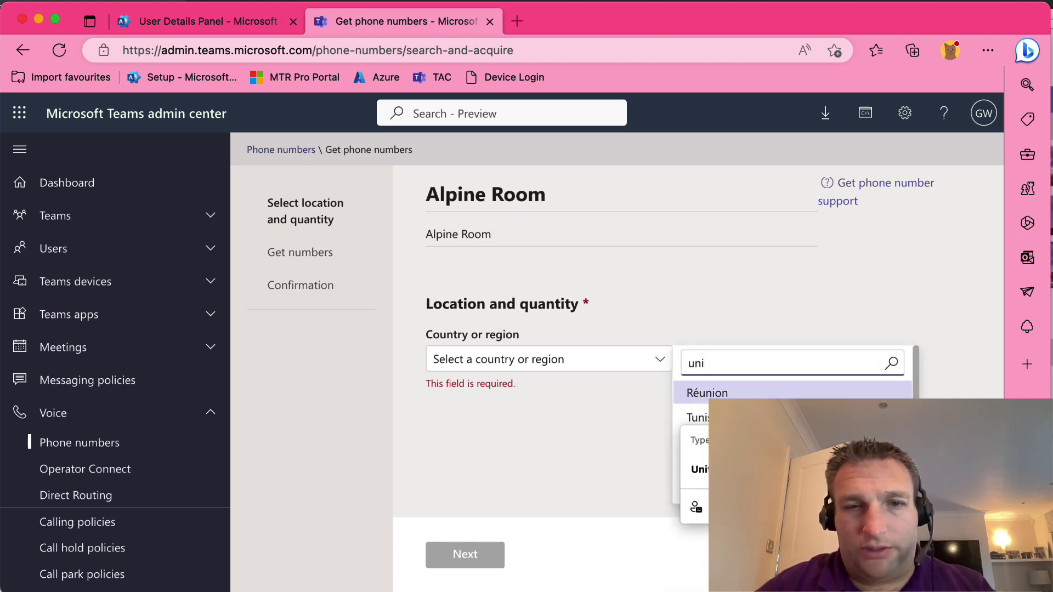
key("Return")
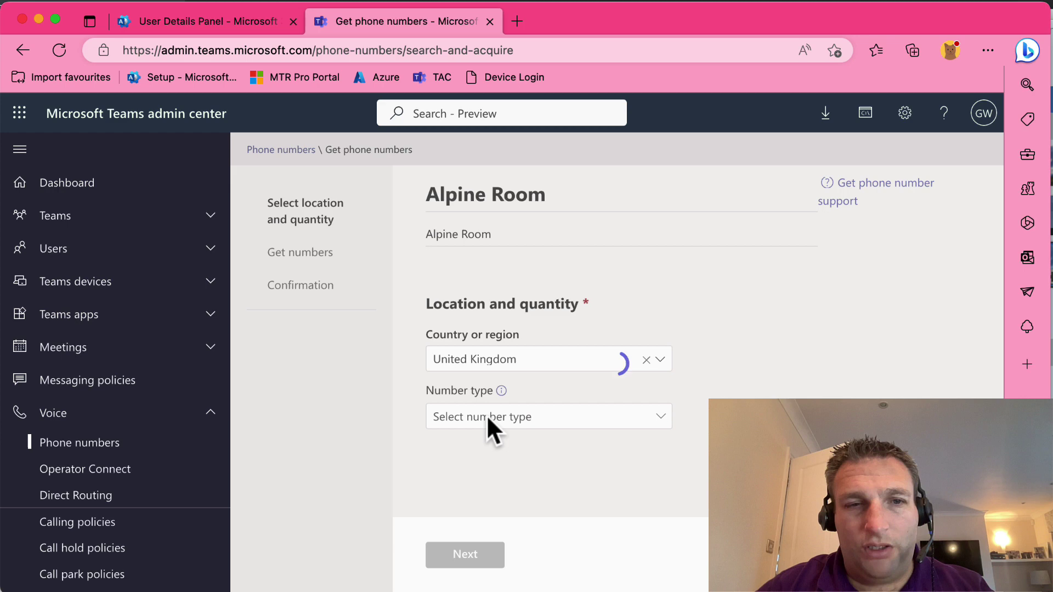
Choose User (subscriber) numbers, keep operator Microsoft, and set quantity to 1.
left_click(561, 420)
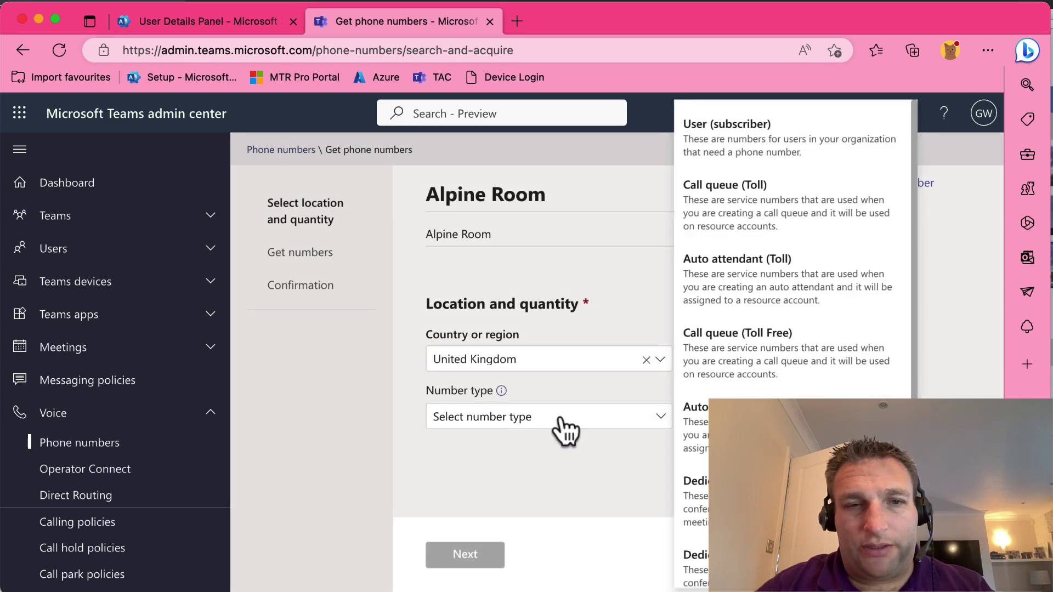
left_click(757, 147)
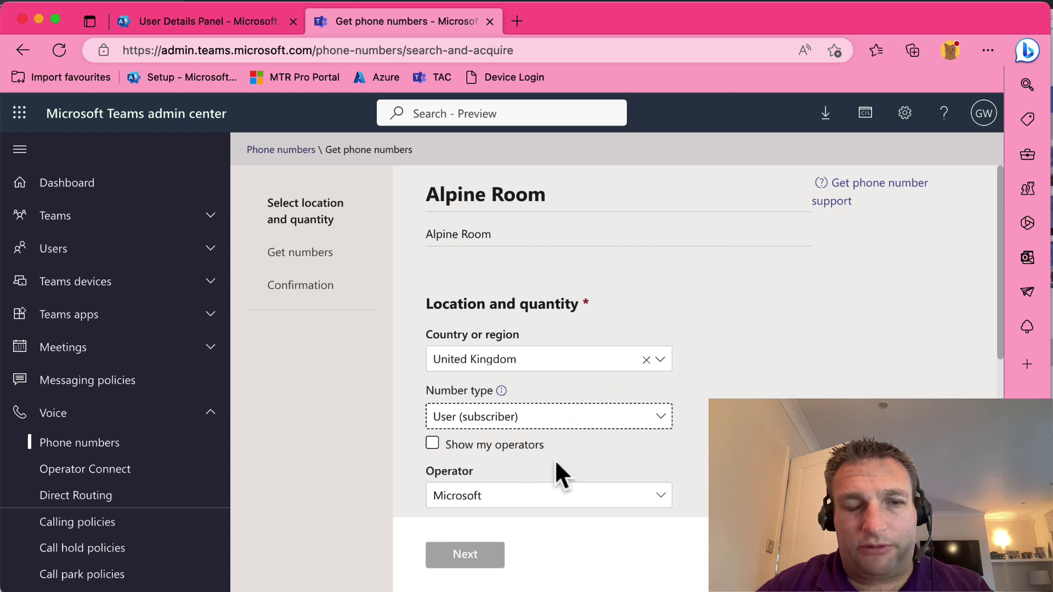
scroll(555, 459, "down", 3)
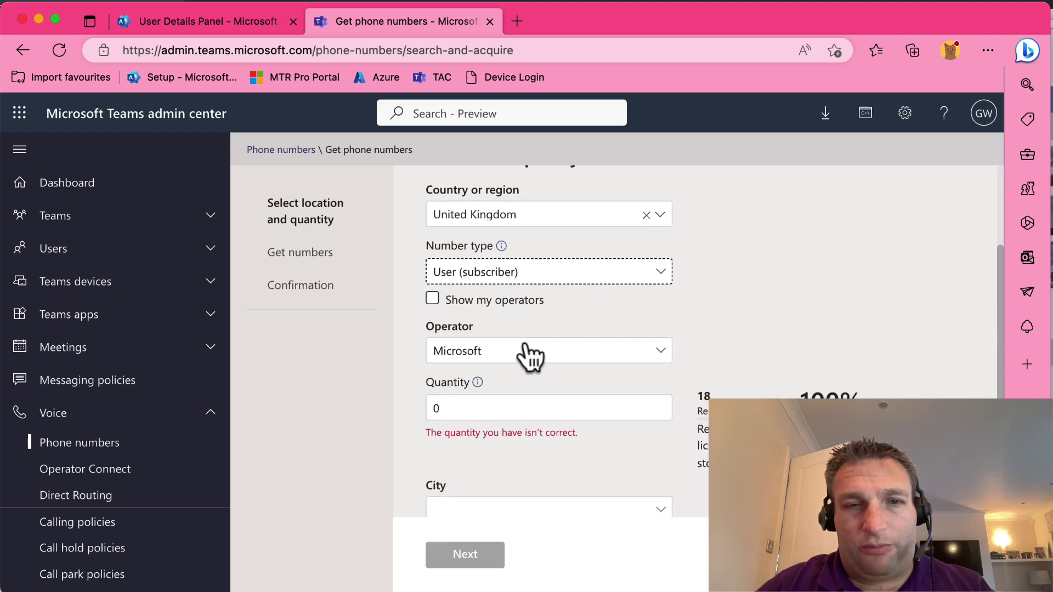
left_click(551, 354)
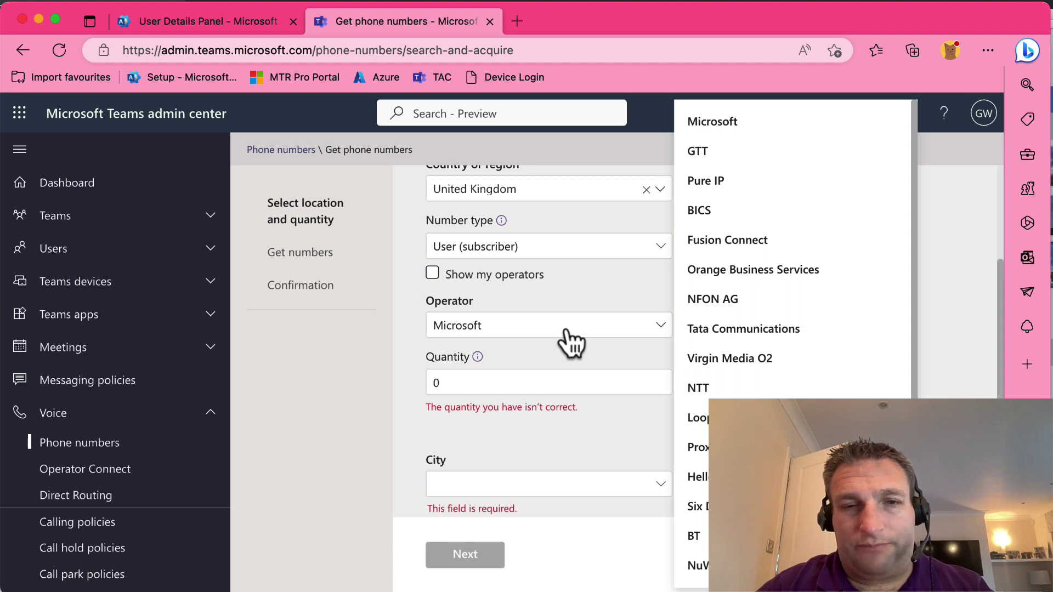
left_click(516, 383)
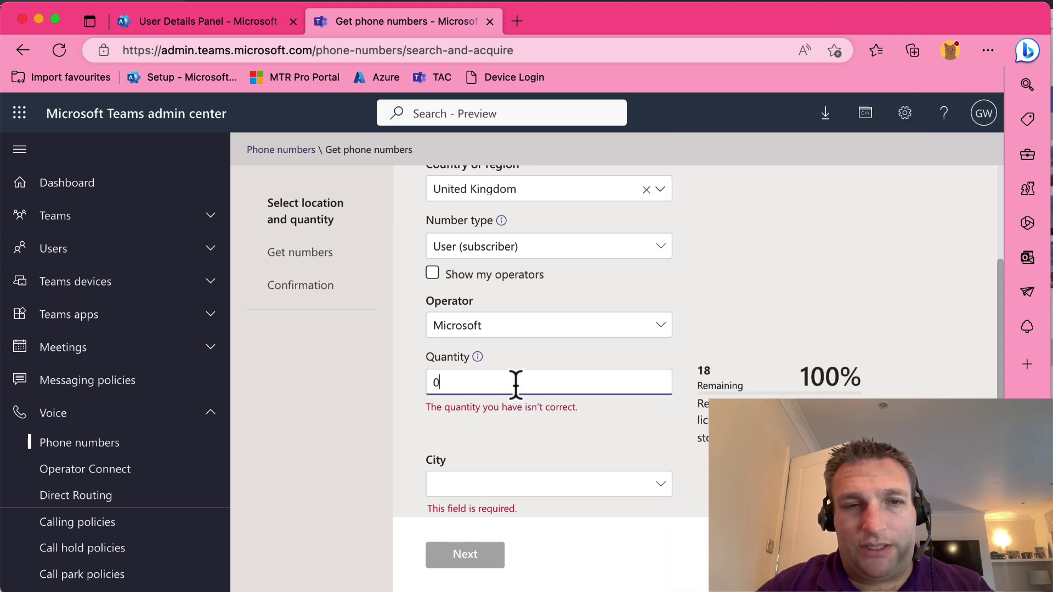
type("1")
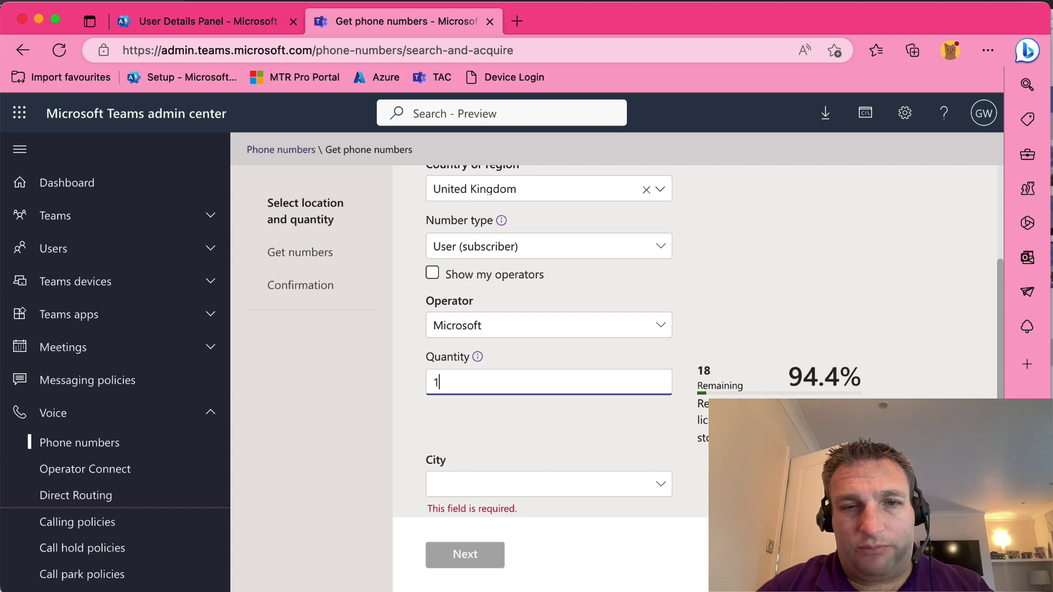
Pick London as the city for the number order.
scroll(536, 387, "down", 2)
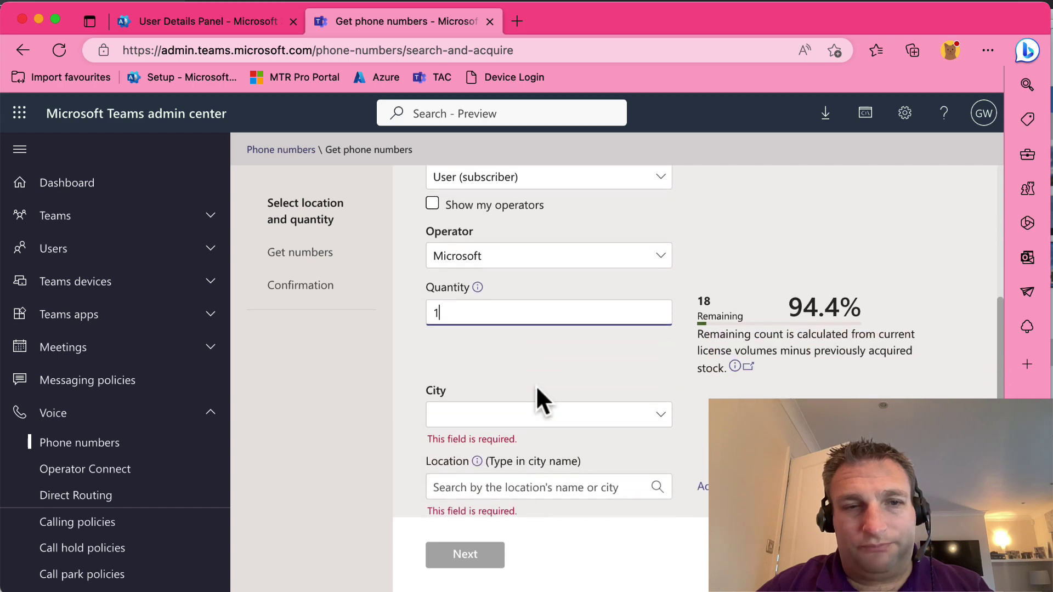
left_click(533, 421)
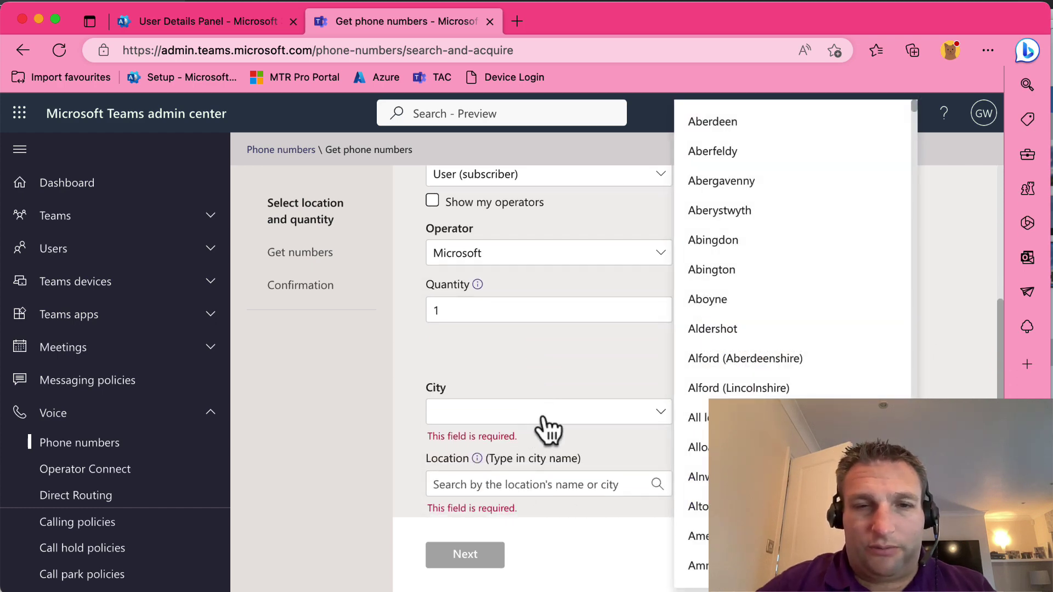
scroll(768, 239, "down", 15)
scroll(806, 358, "down", 15)
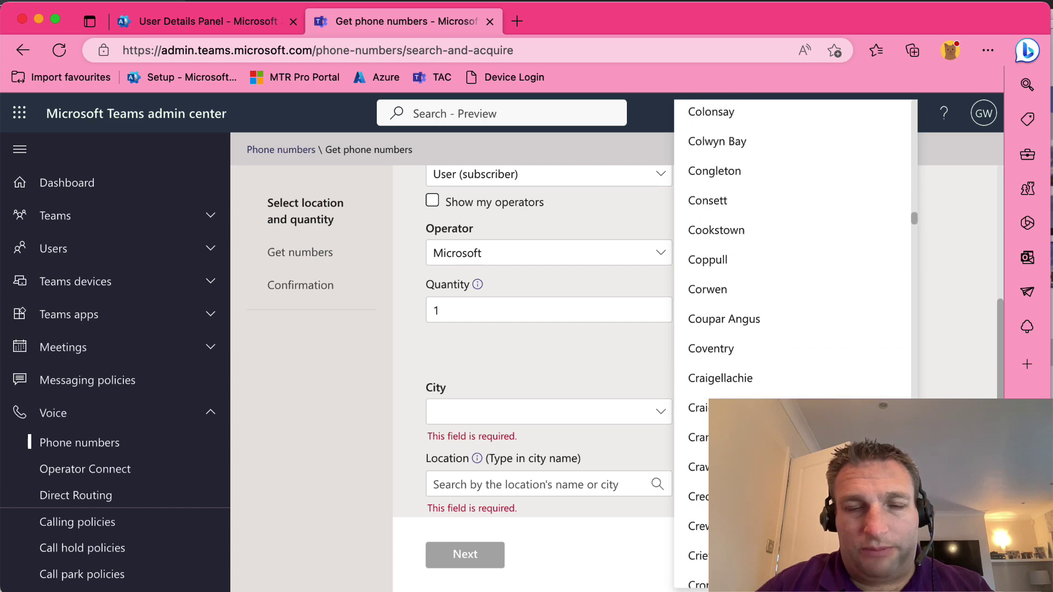
scroll(806, 373, "down", 15)
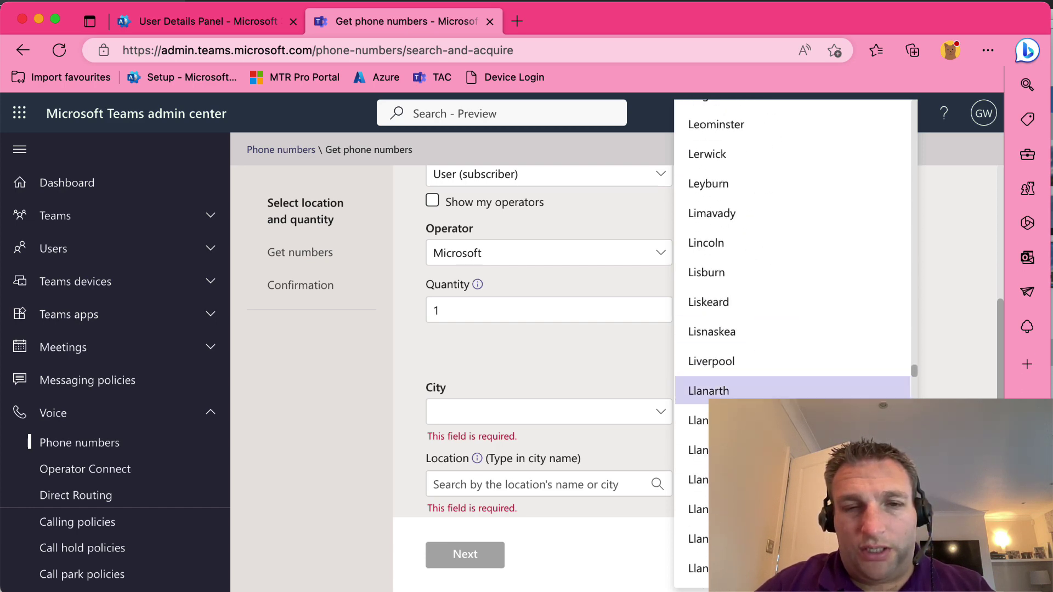
scroll(768, 356, "down", 15)
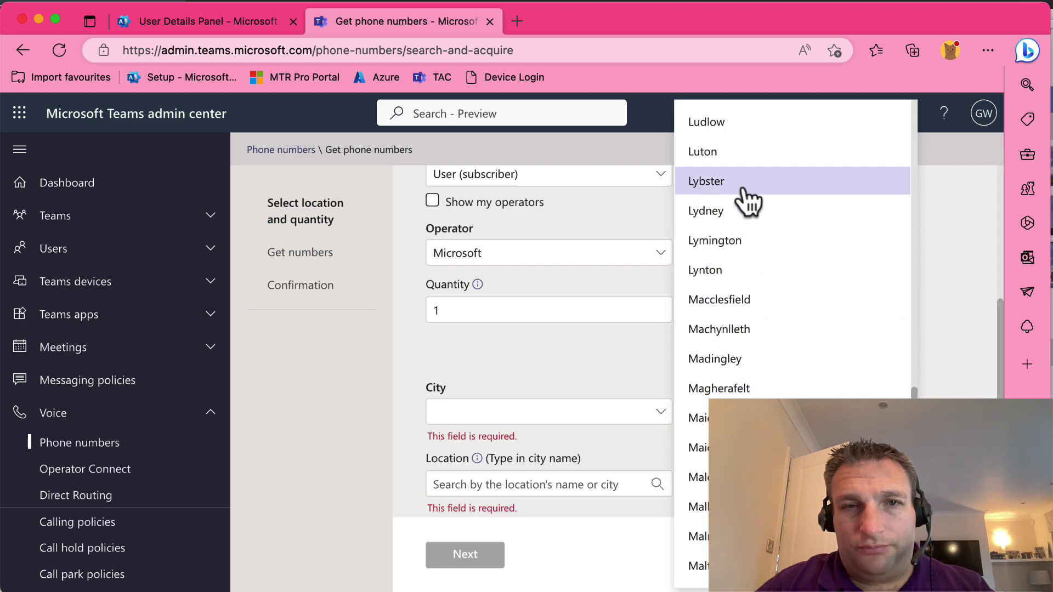
scroll(749, 199, "up", 5)
scroll(754, 194, "up", 3)
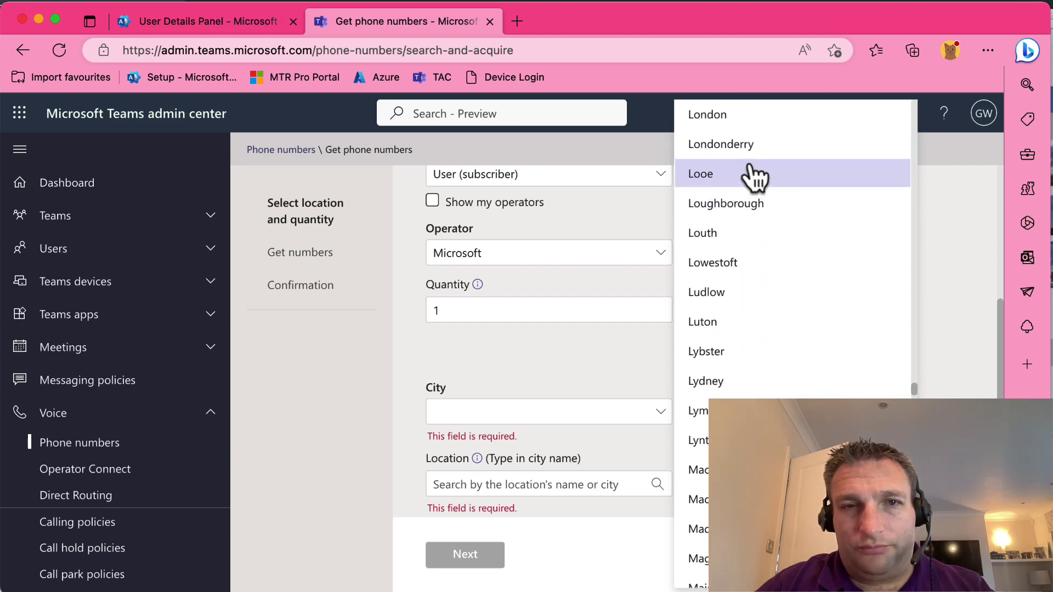
left_click(751, 167)
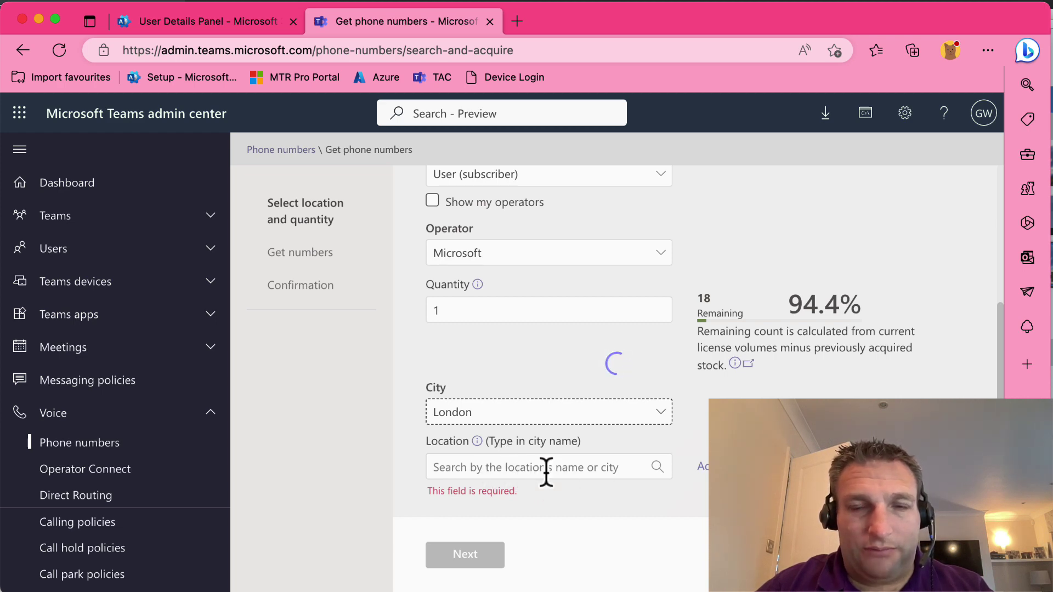
Set the location to Contoso by searching 'home', and choose area code 208.
left_click(564, 468)
scroll(595, 452, "down", 3)
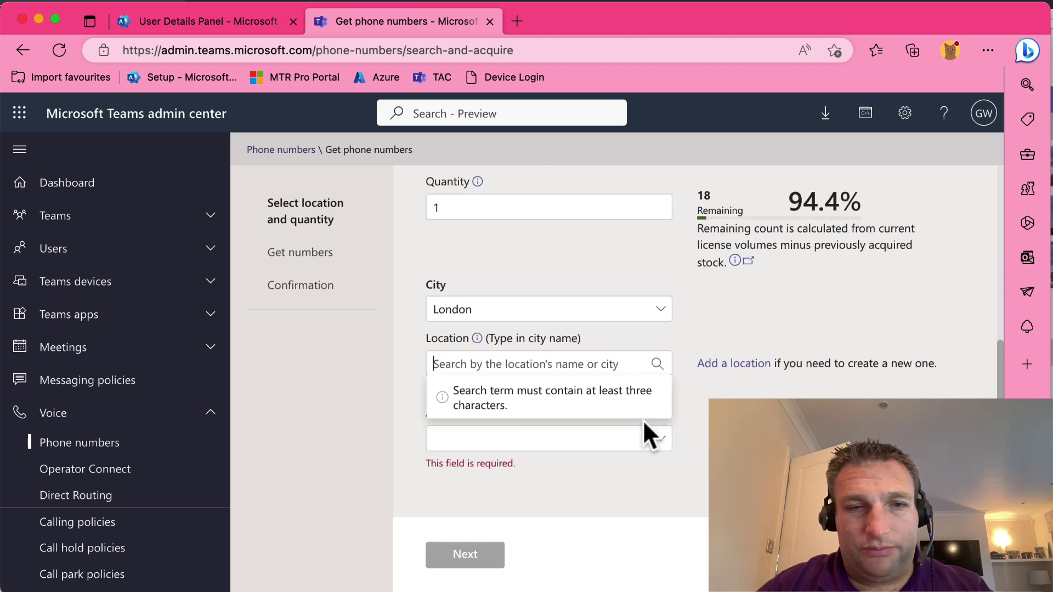
type("lo")
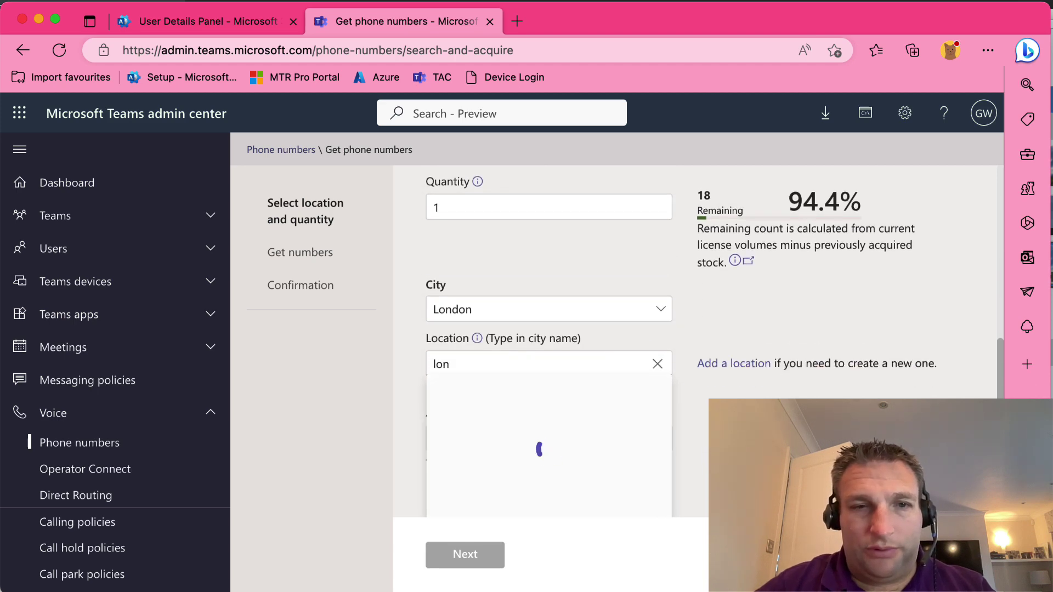
type("n")
key("BackSpace")
key("BackSpace")
key("BackSpace")
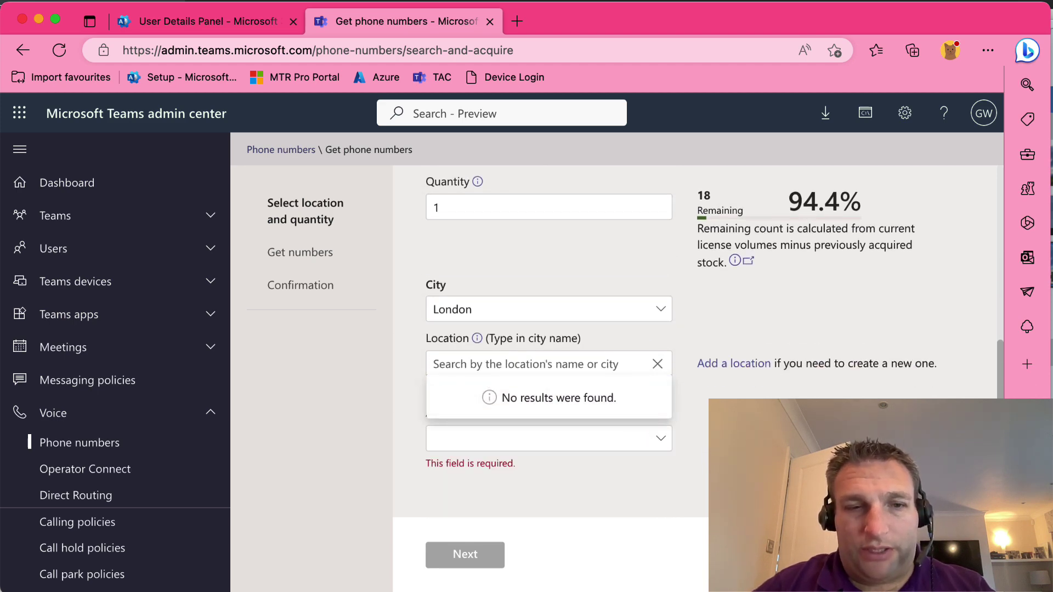
type("home")
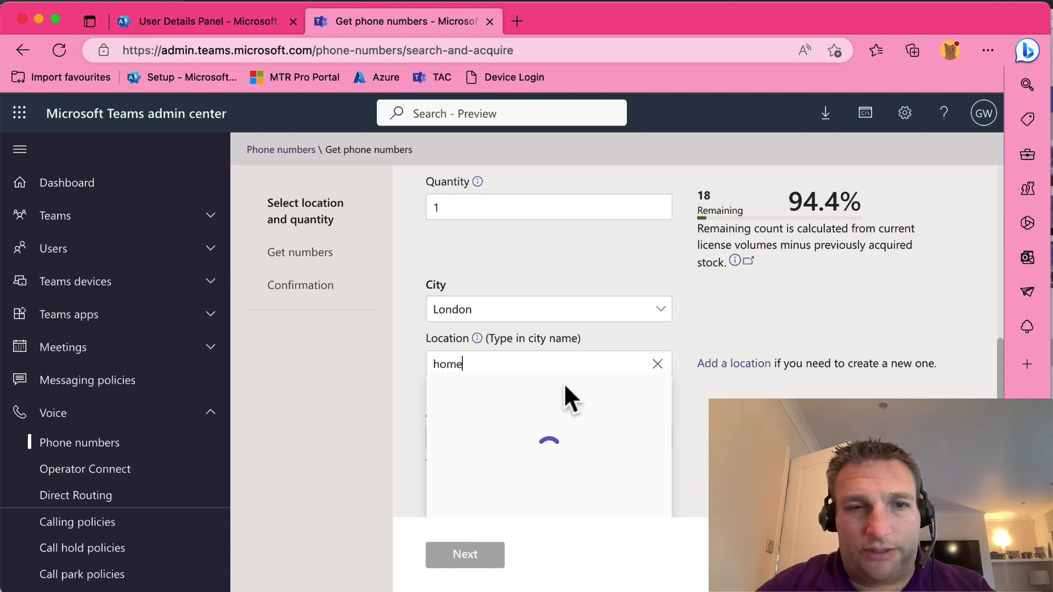
left_click(636, 397)
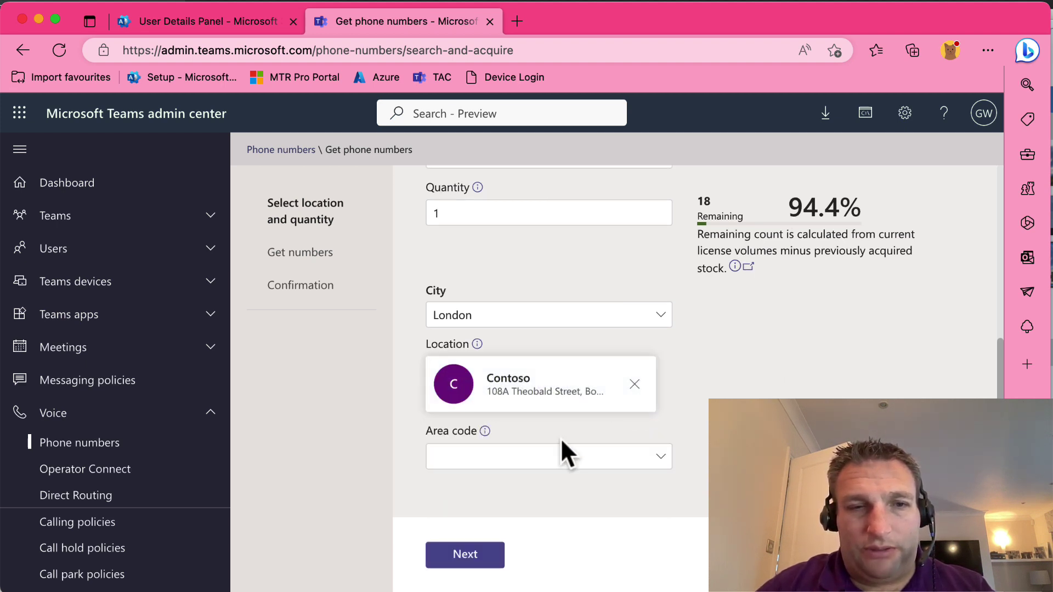
left_click(649, 461)
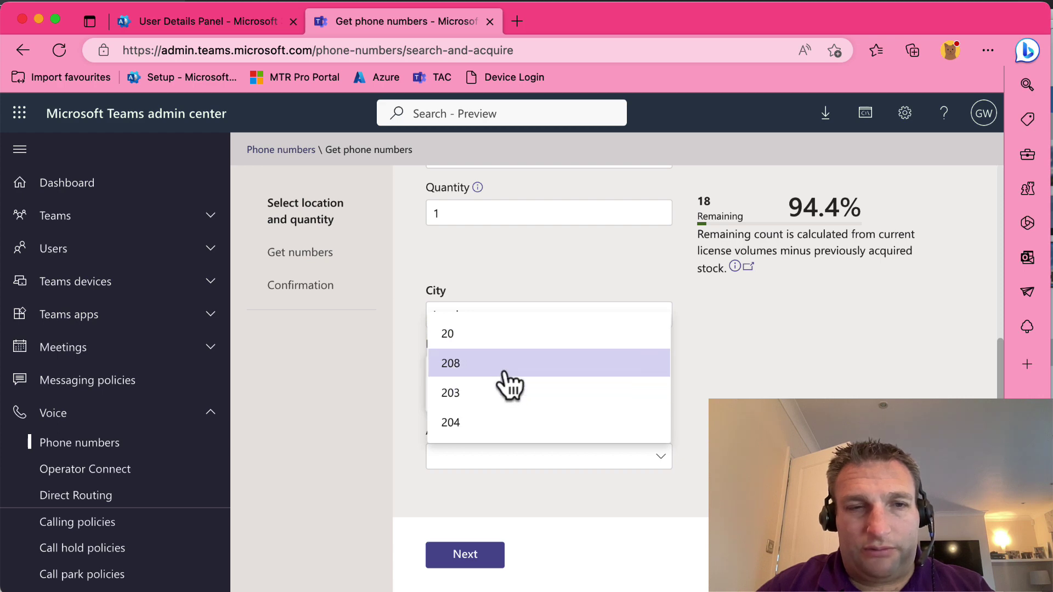
left_click(451, 363)
left_click(469, 555)
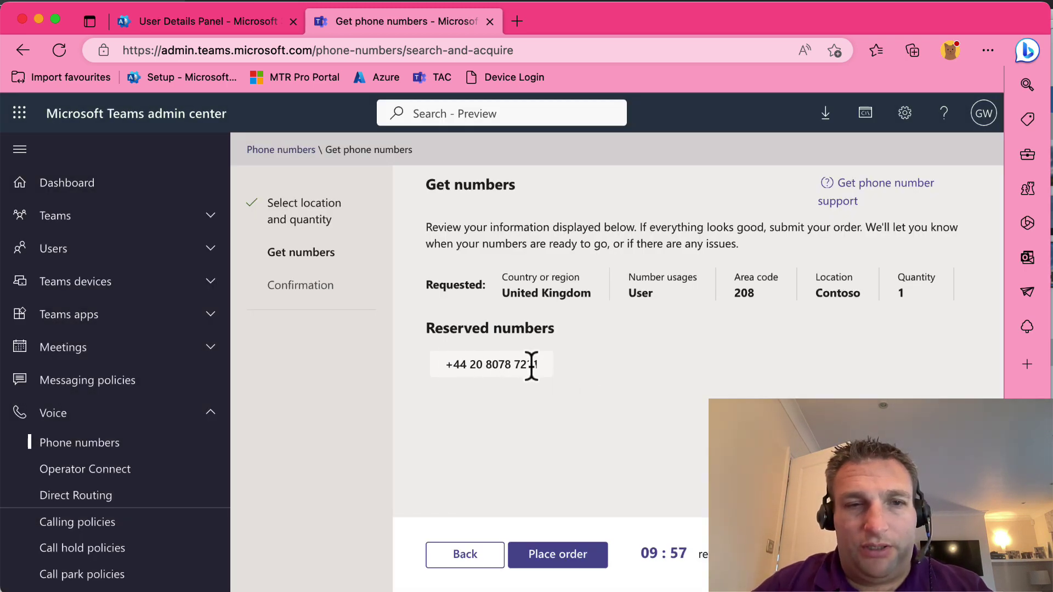
left_click_drag(532, 366, 448, 367)
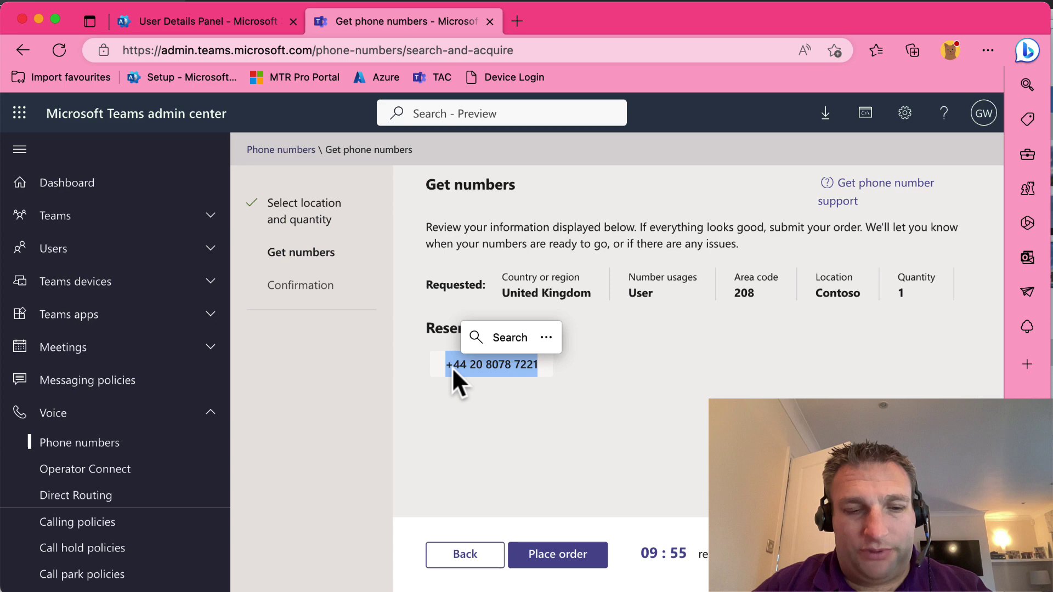
left_click(575, 449)
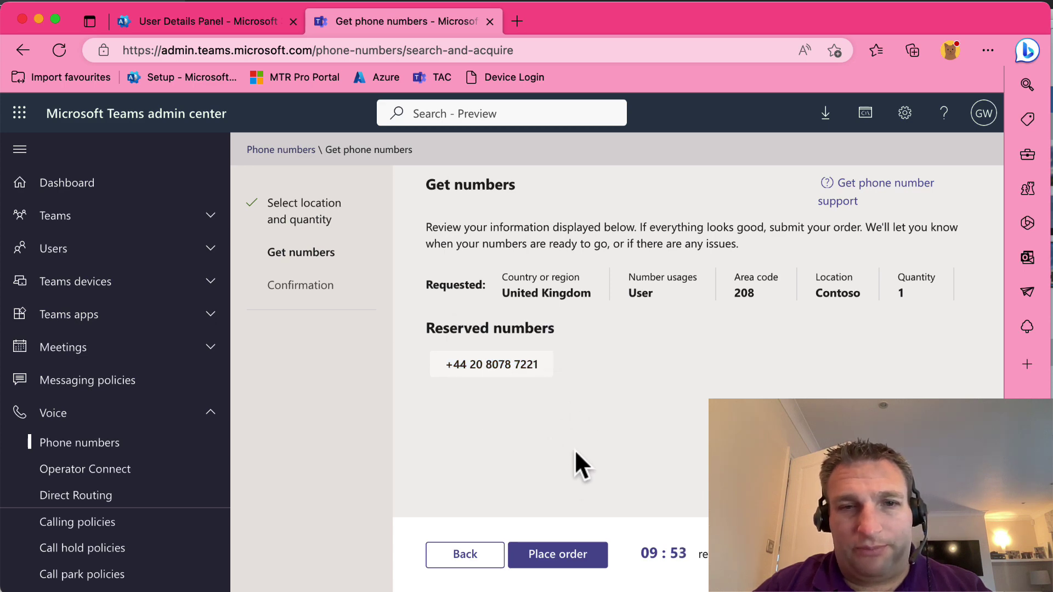
left_click(577, 551)
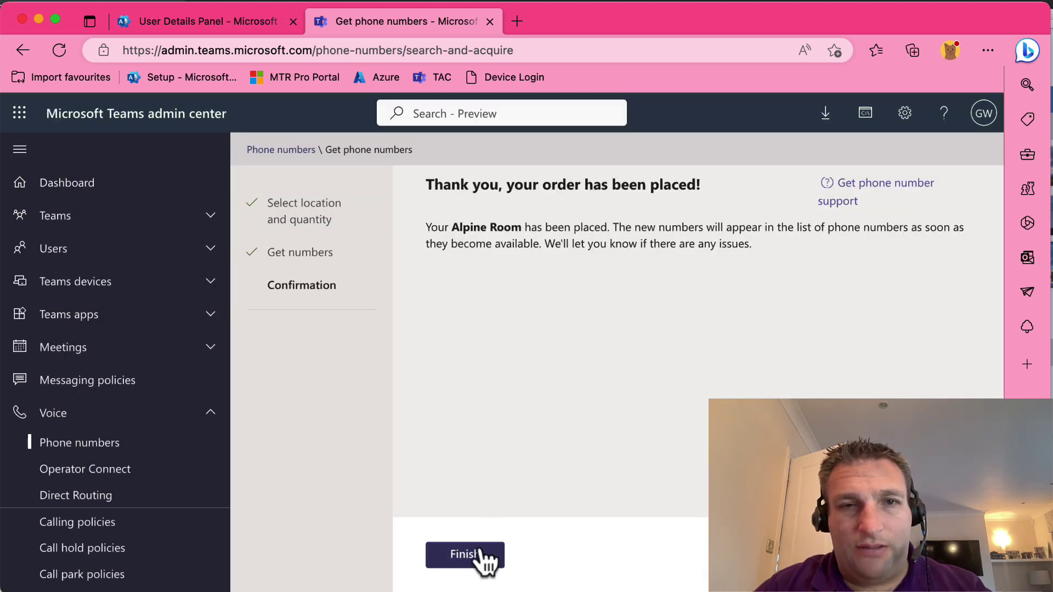
left_click(487, 558)
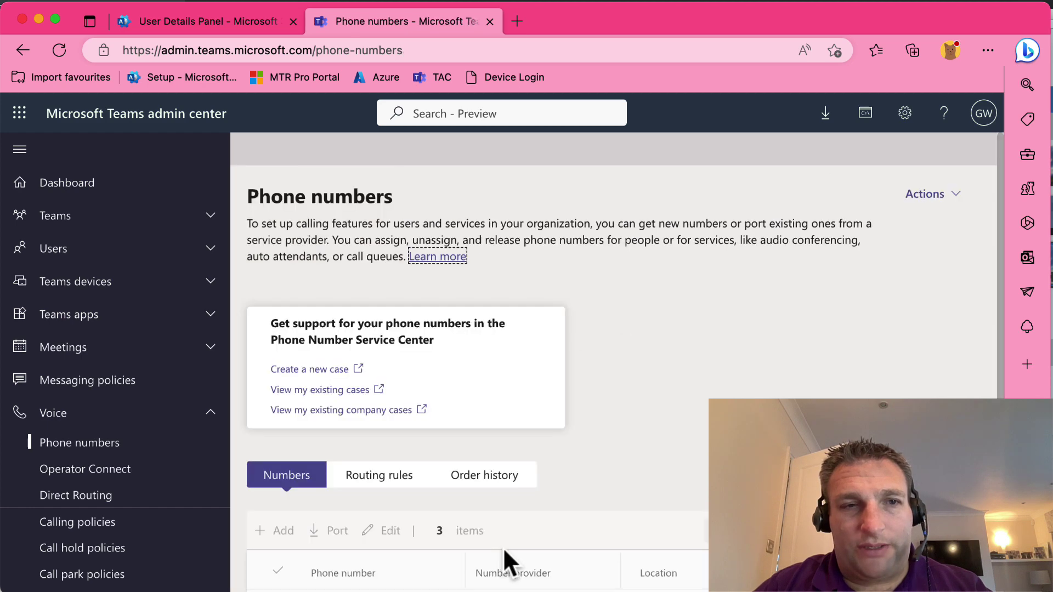
scroll(569, 442, "down", 3)
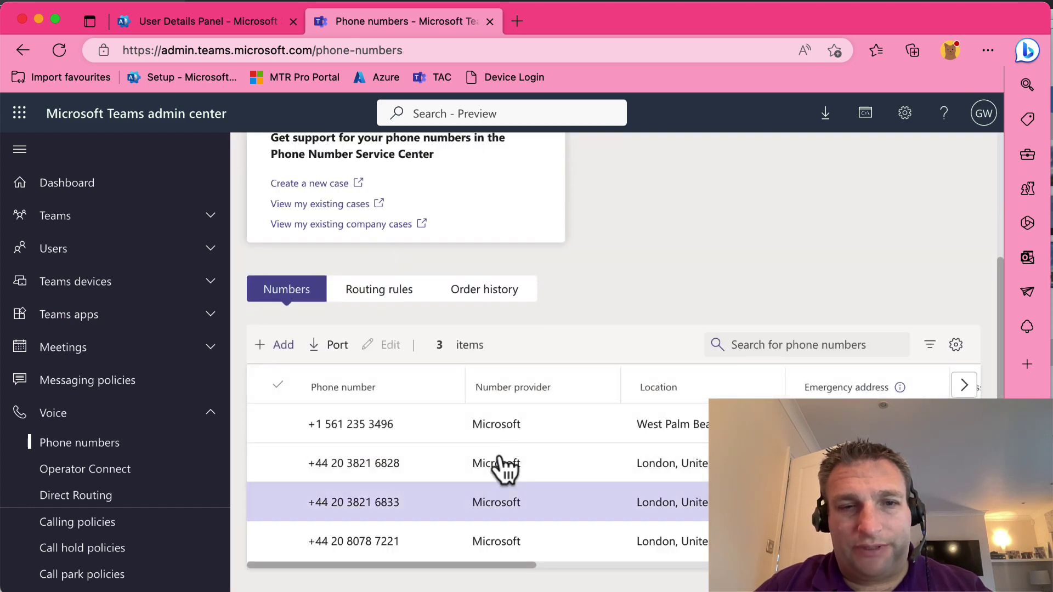
left_click_drag(496, 566, 468, 556)
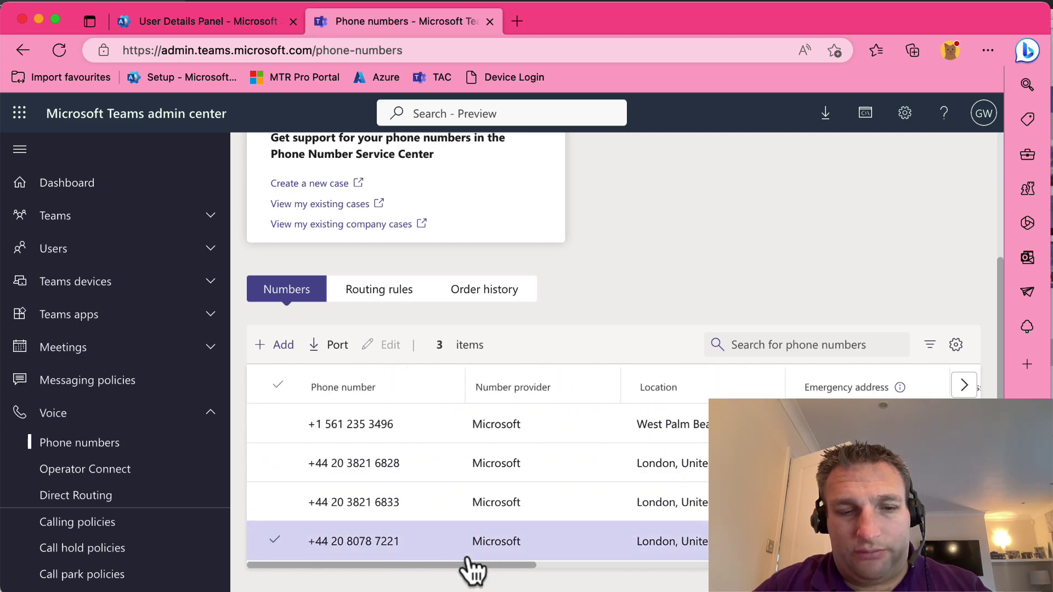
key("super+f")
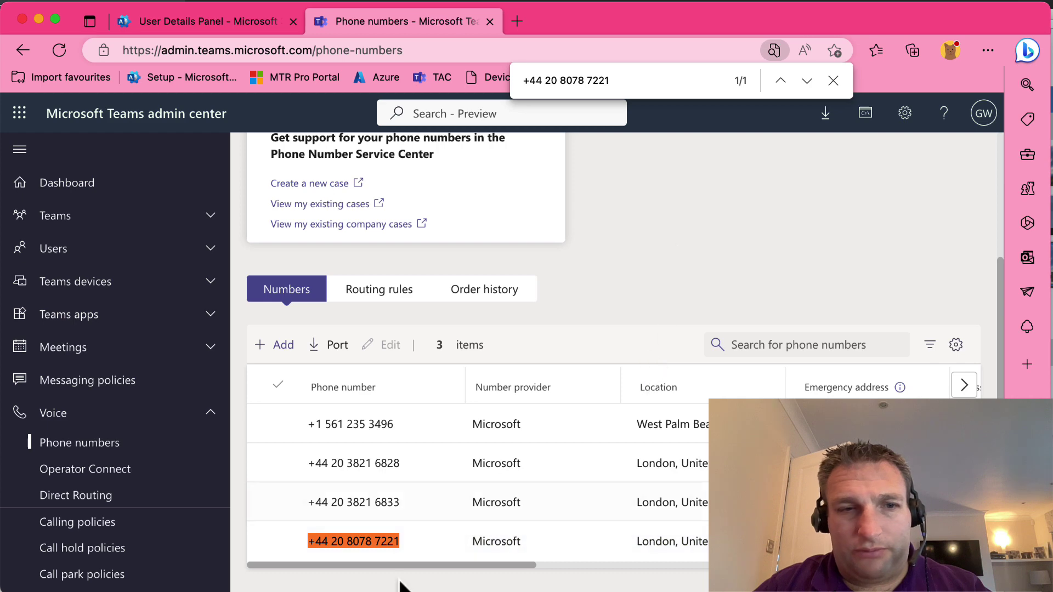
left_click(377, 546)
left_click(391, 345)
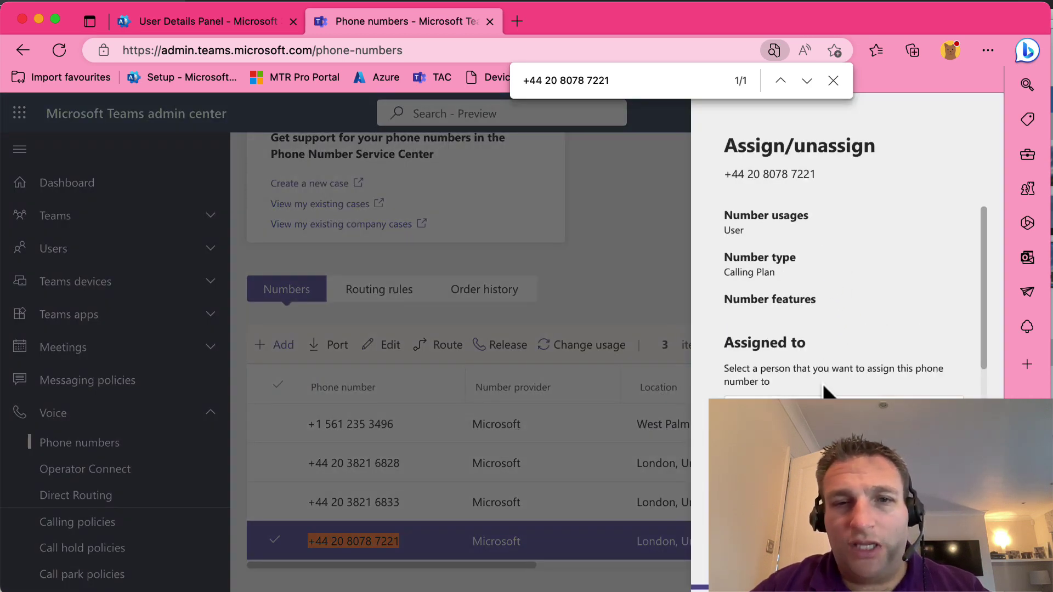
scroll(812, 373, "down", 3)
left_click(785, 299)
type("alp")
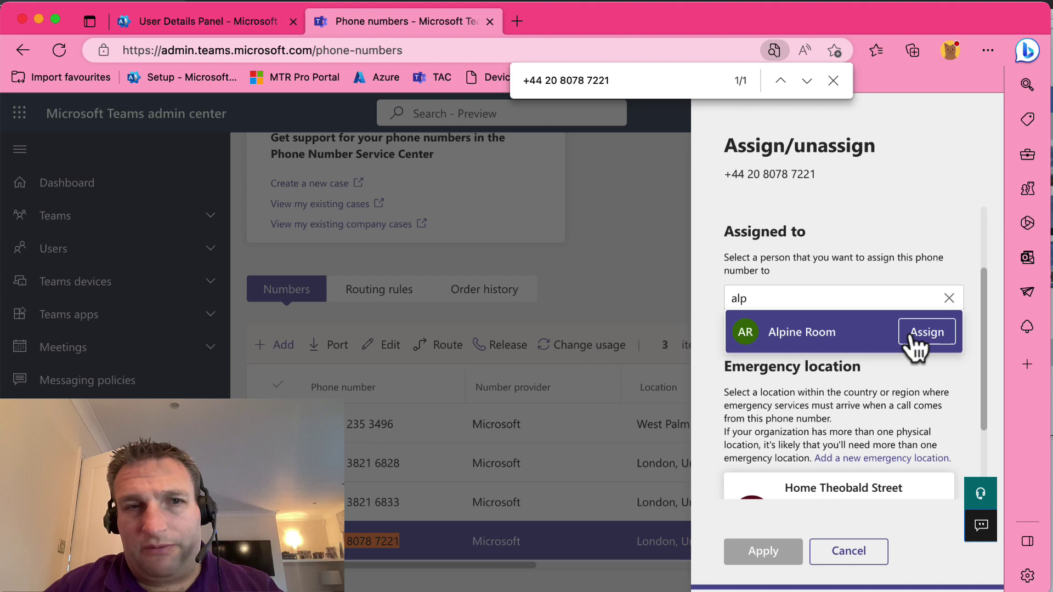
left_click(910, 330)
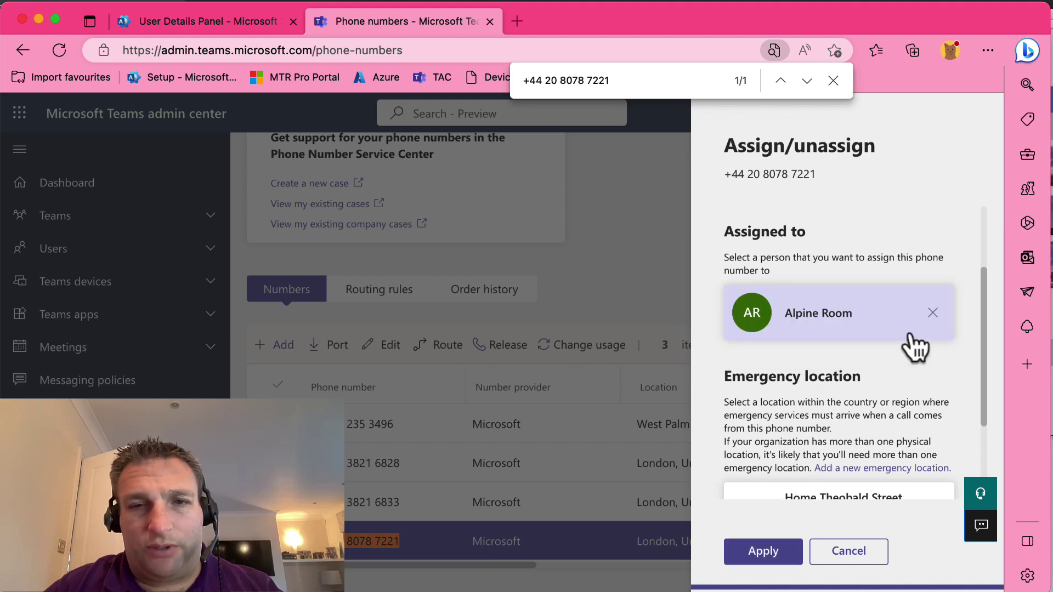
scroll(883, 386, "down", 4)
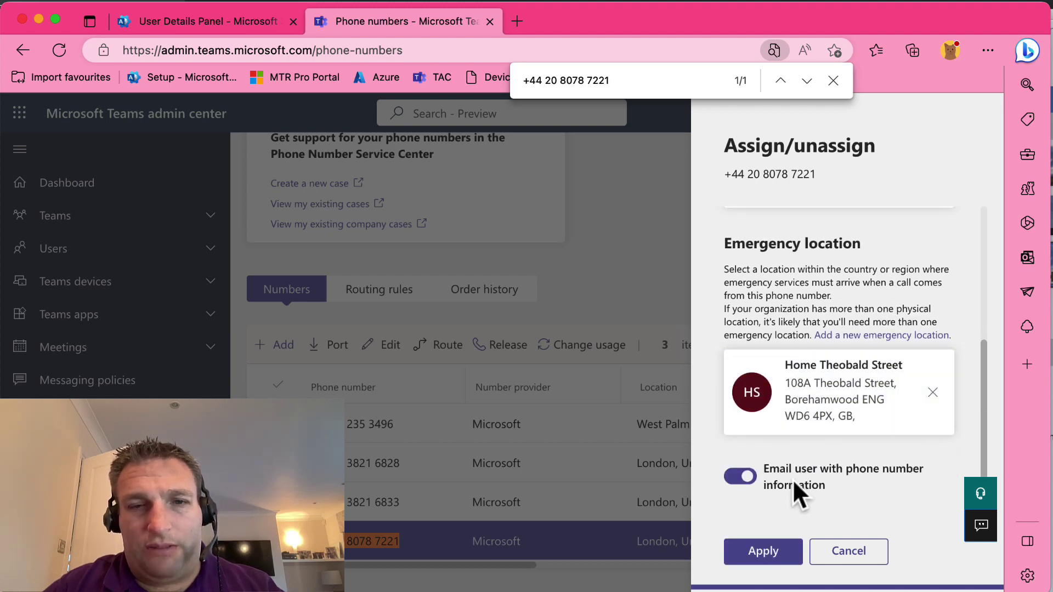
left_click(741, 476)
left_click(765, 553)
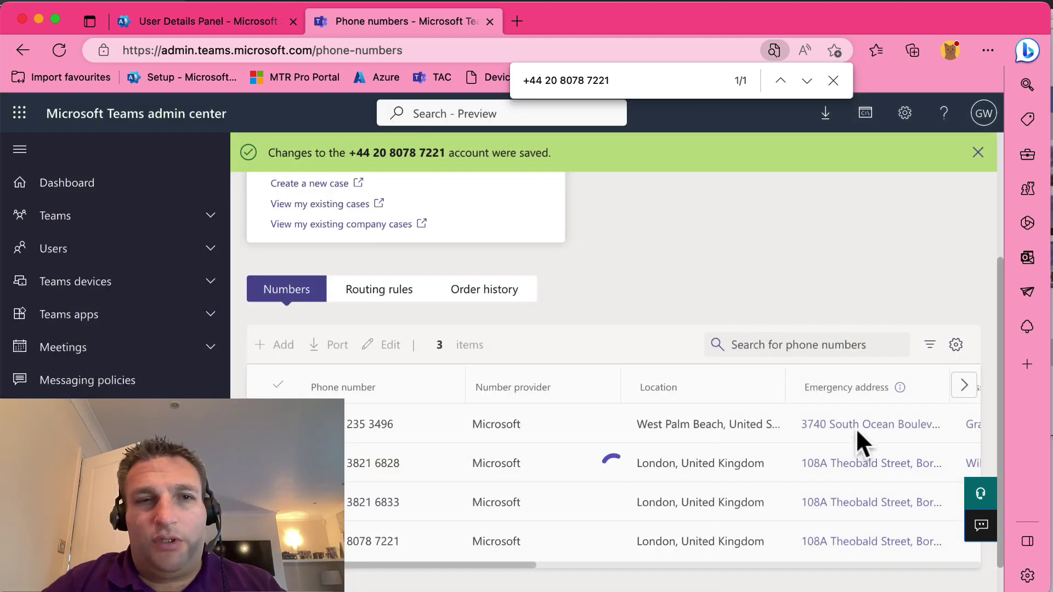
scroll(665, 405, "down", 2)
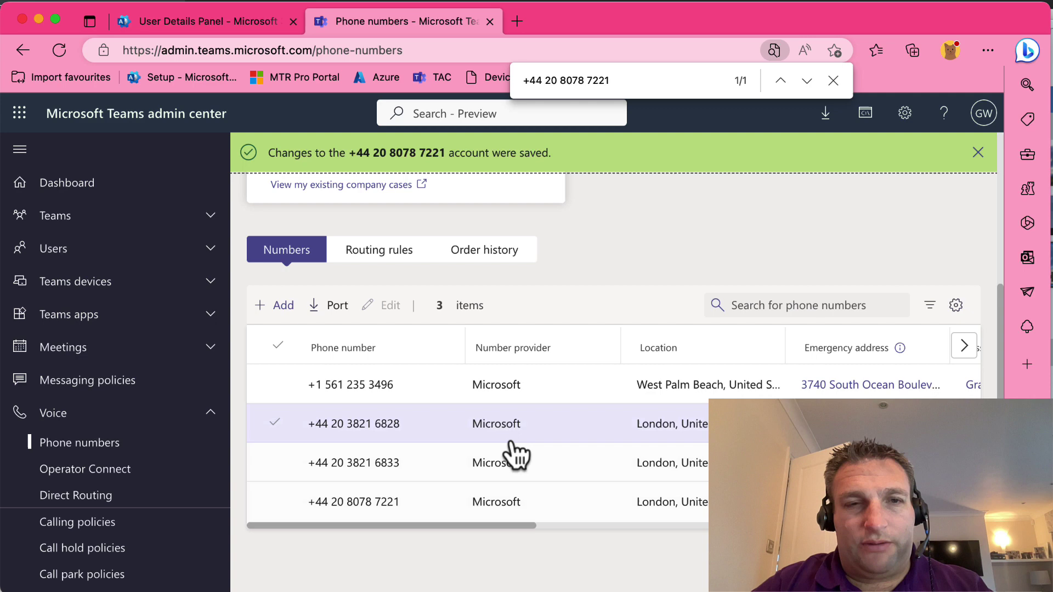
scroll(516, 454, "up", 5)
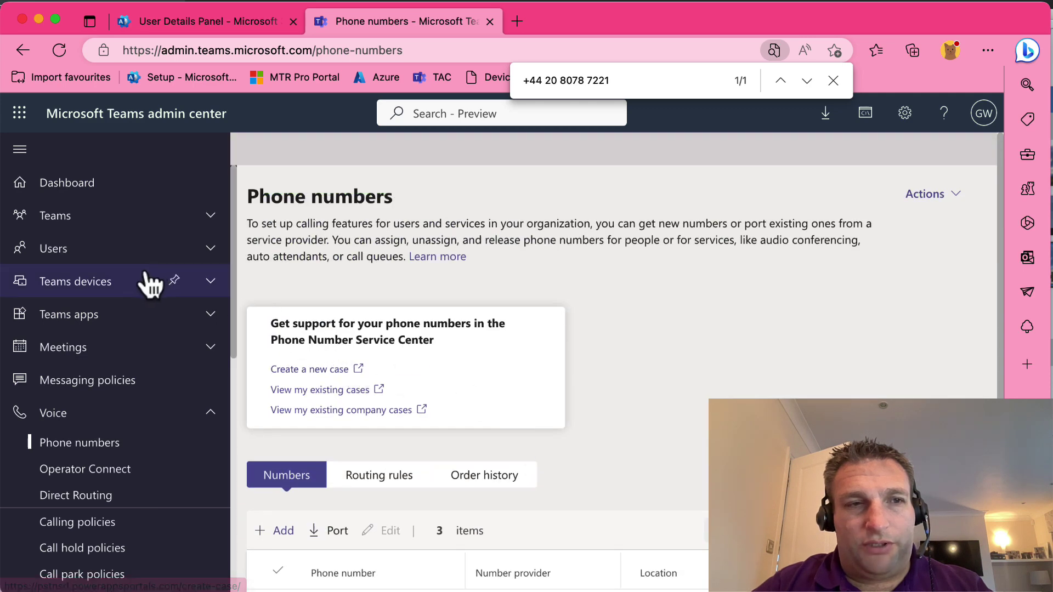
Search Manage users for Alpine Room and check its new +44 20 8078 phone number.
left_click(104, 248)
left_click(92, 279)
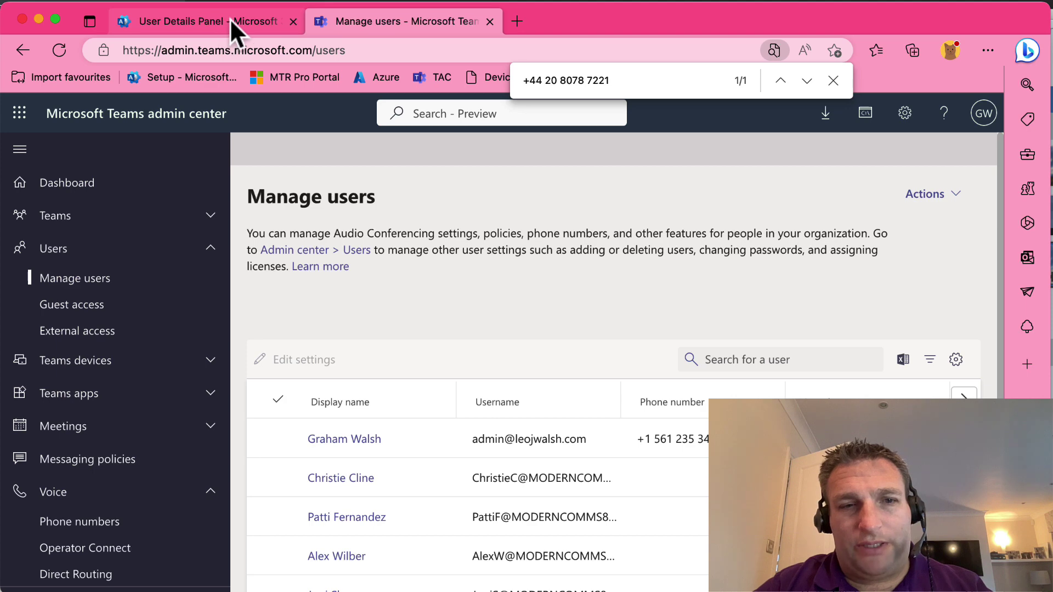
scroll(521, 385, "down", 5)
left_click(558, 391)
scroll(558, 390, "up", 5)
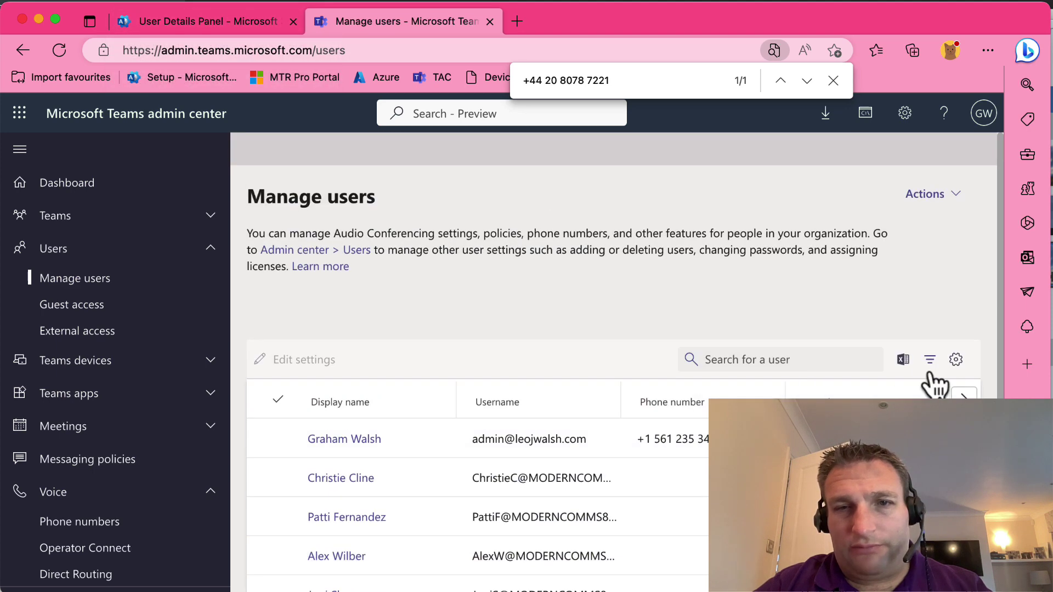
left_click(752, 360)
type("alp")
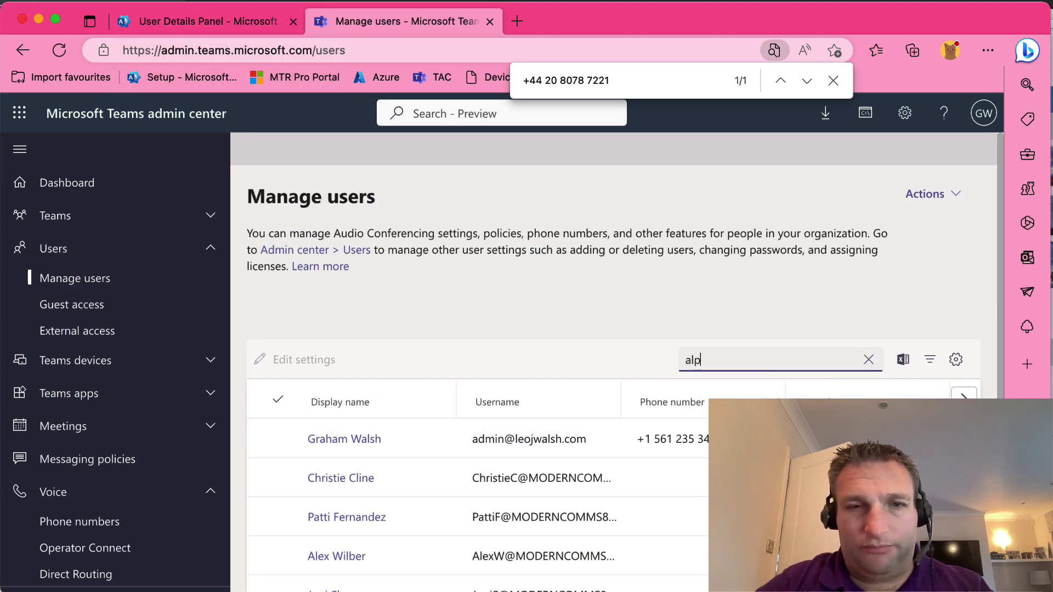
type("oinine")
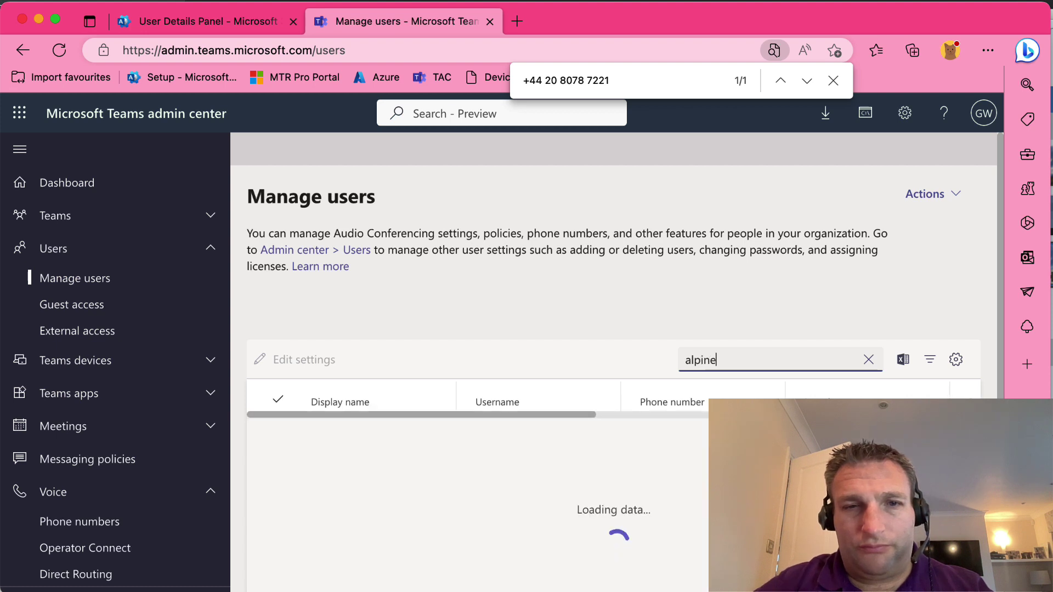
left_click(702, 441)
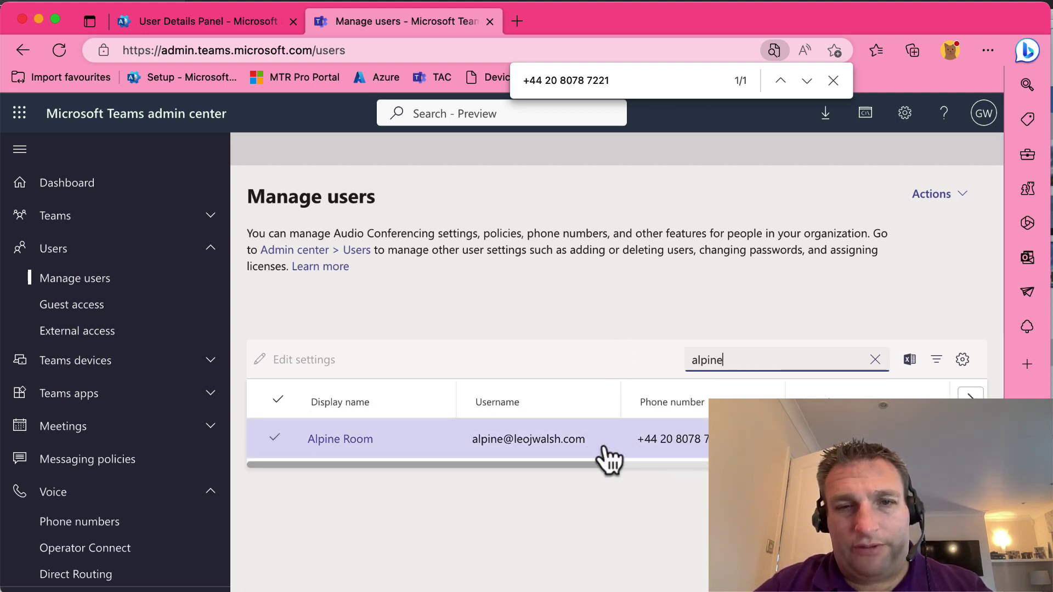
left_click_drag(554, 479, 905, 476)
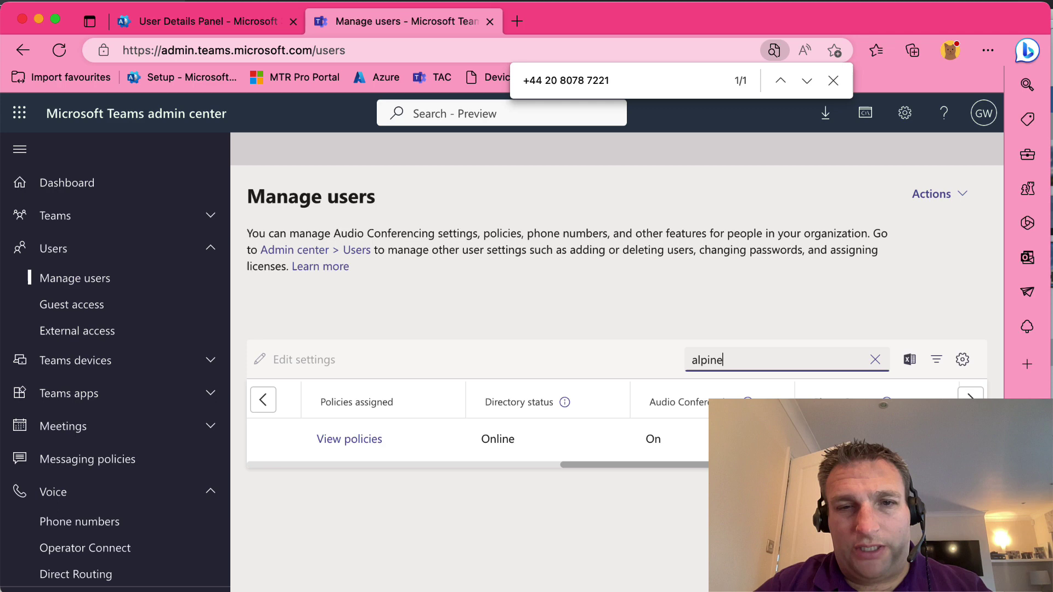
scroll(539, 438, "left", 10)
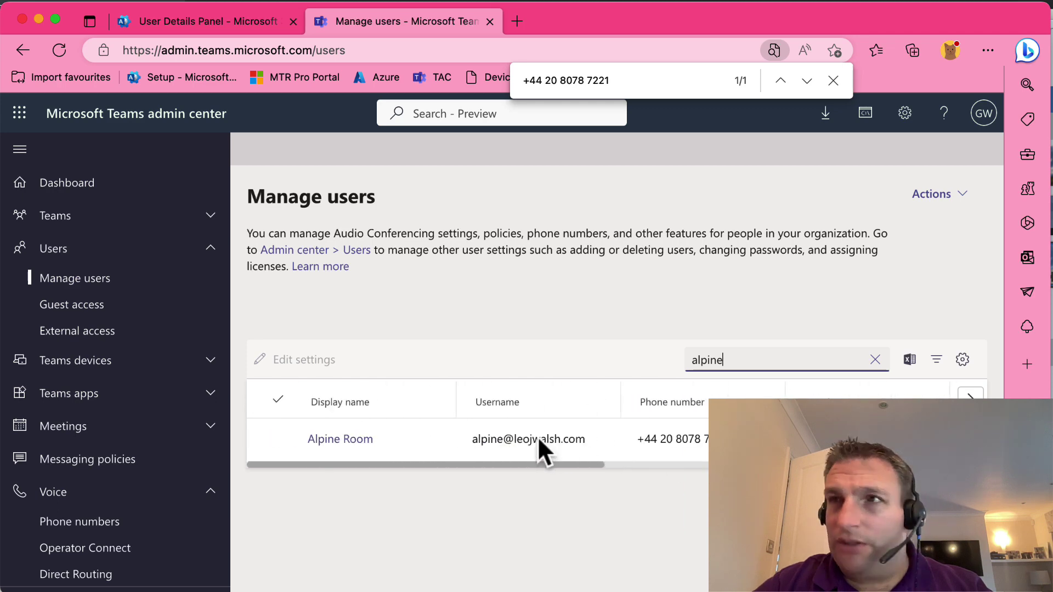
left_click(497, 440)
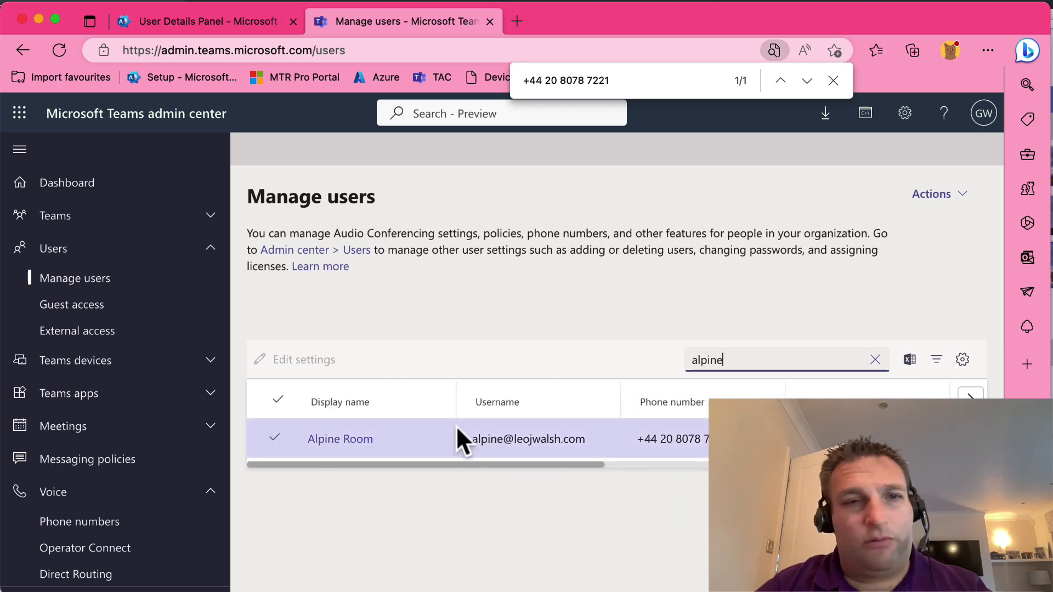